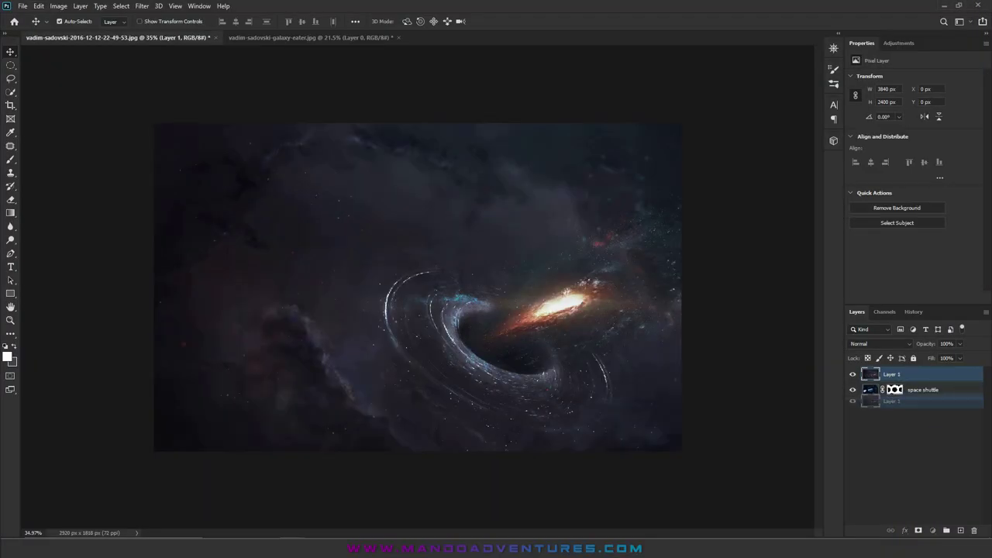
Step: Move the black hole galaxy layer (Layer 1) beneath the space shuttle window layer
{"action": "left_click_drag", "start_coordinate": [892, 401], "coordinate": [892, 399]}
Step: Shrink the black hole galaxy and centre it inside the porthole
{"action": "key", "text": "ctrl+t"}
{"action": "left_click_drag", "start_coordinate": [484, 269], "coordinate": [452, 233]}
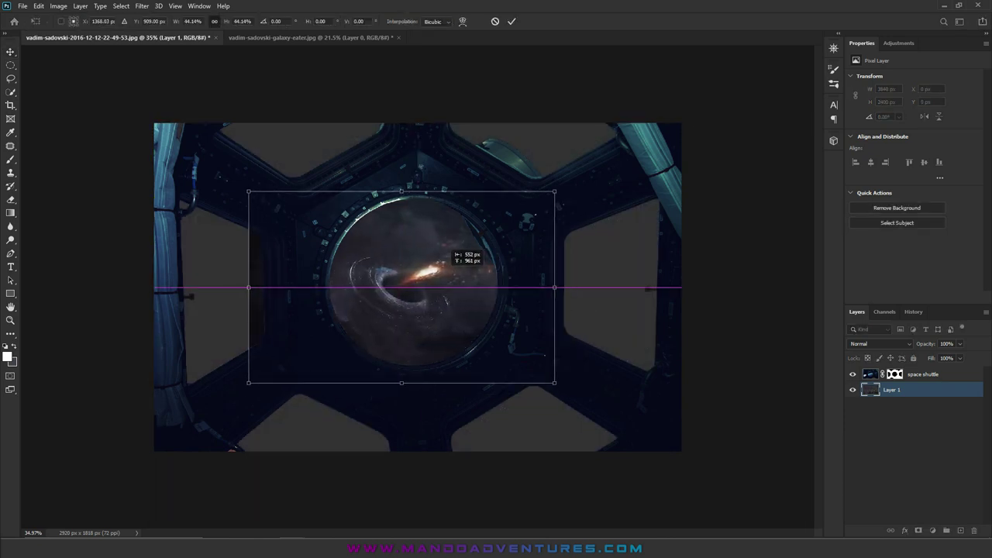
{"action": "key", "text": "Return"}
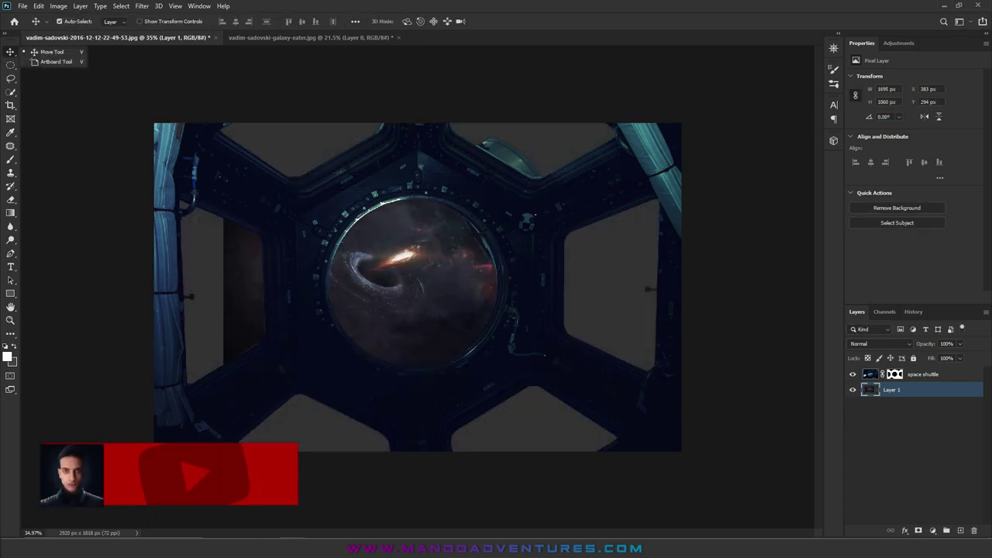
Step: Paste a second space image below the black hole and enlarge it to fill the canvas
{"action": "left_click", "coordinate": [38, 5]}
{"action": "left_click", "coordinate": [48, 96]}
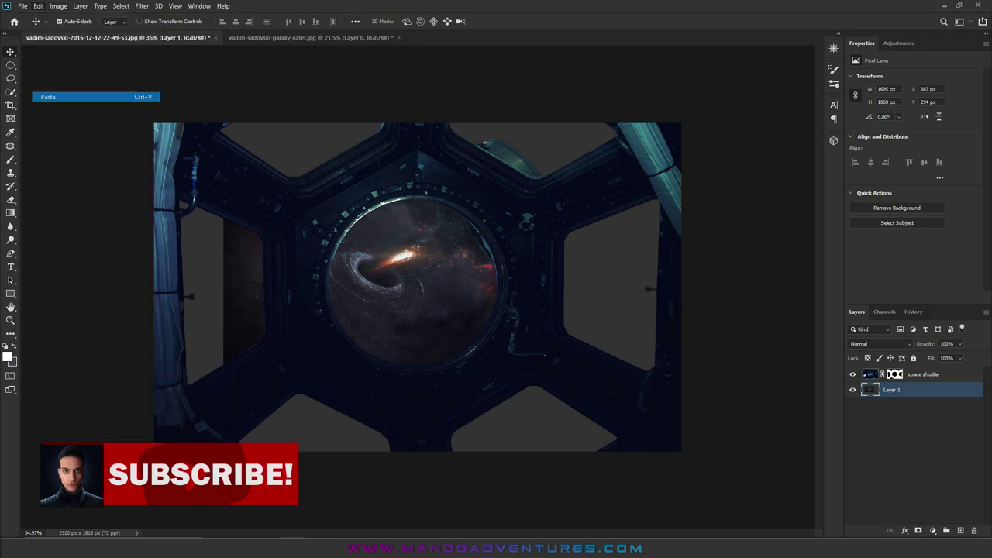
{"action": "left_click_drag", "start_coordinate": [892, 417], "coordinate": [892, 411]}
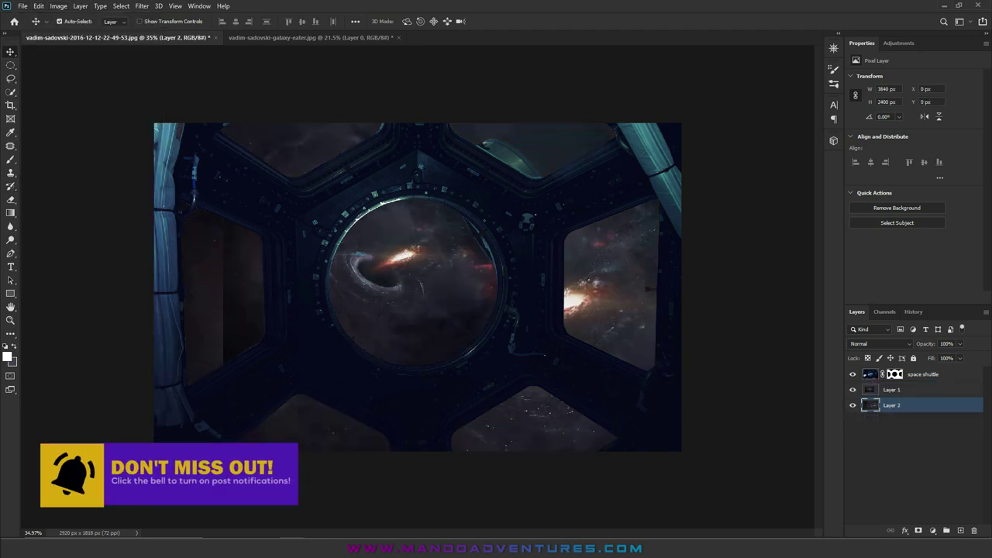
{"action": "key", "text": "ctrl+t"}
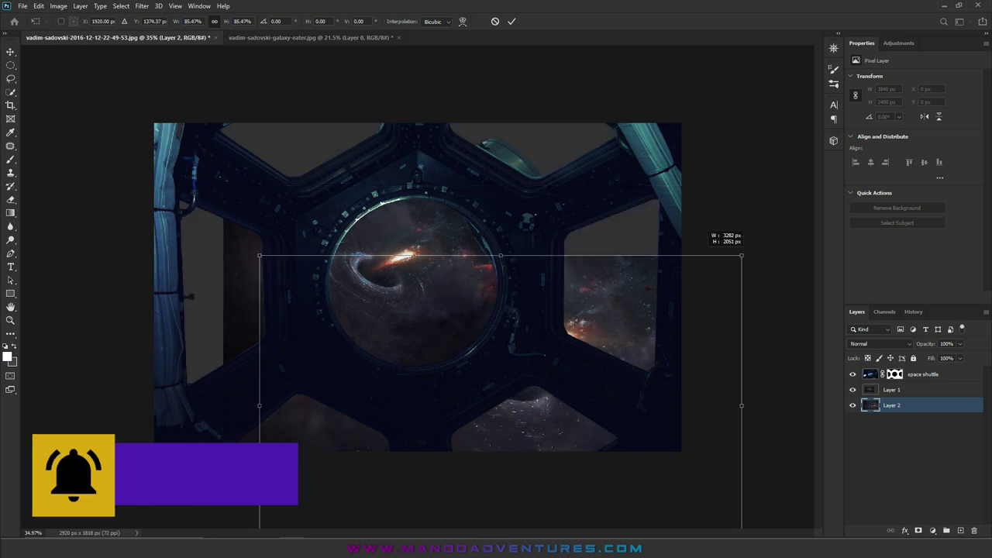
{"action": "left_click_drag", "start_coordinate": [465, 349], "coordinate": [377, 214]}
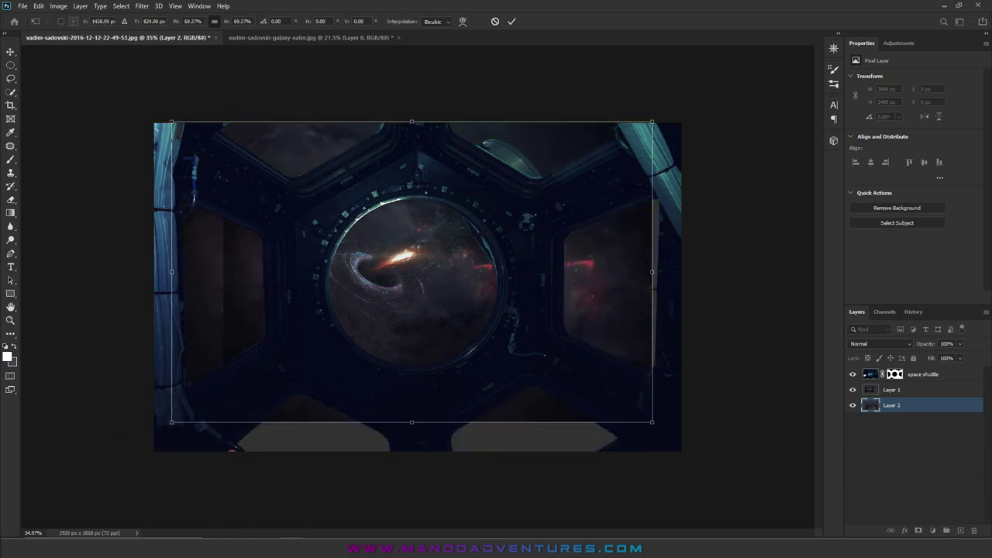
{"action": "left_click_drag", "start_coordinate": [653, 271], "coordinate": [682, 287]}
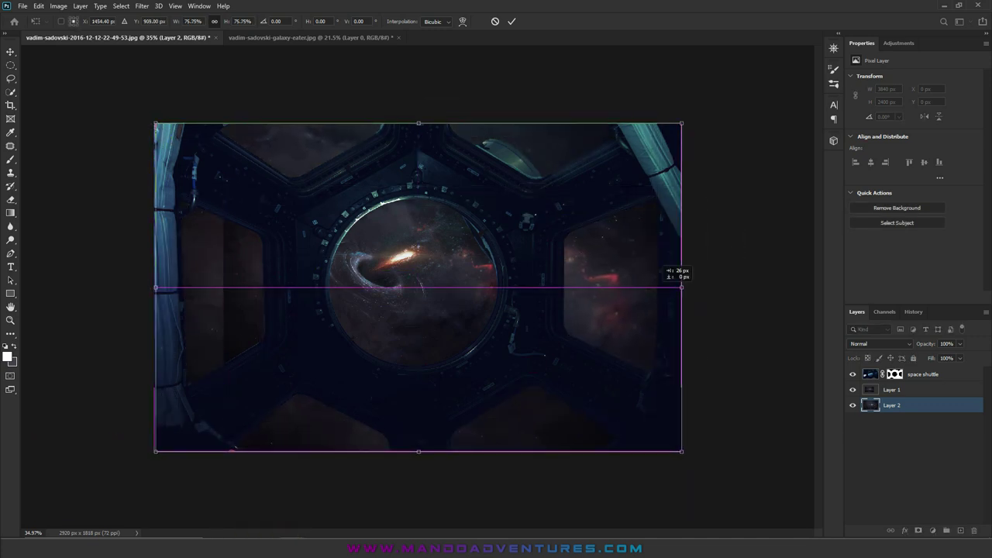
{"action": "key", "text": "Return"}
Step: Add a layer mask to the black hole layer and ready the brush settings
{"action": "key", "text": "b"}
{"action": "left_click", "coordinate": [892, 389]}
{"action": "left_click", "coordinate": [919, 530]}
{"action": "left_click", "coordinate": [64, 21]}
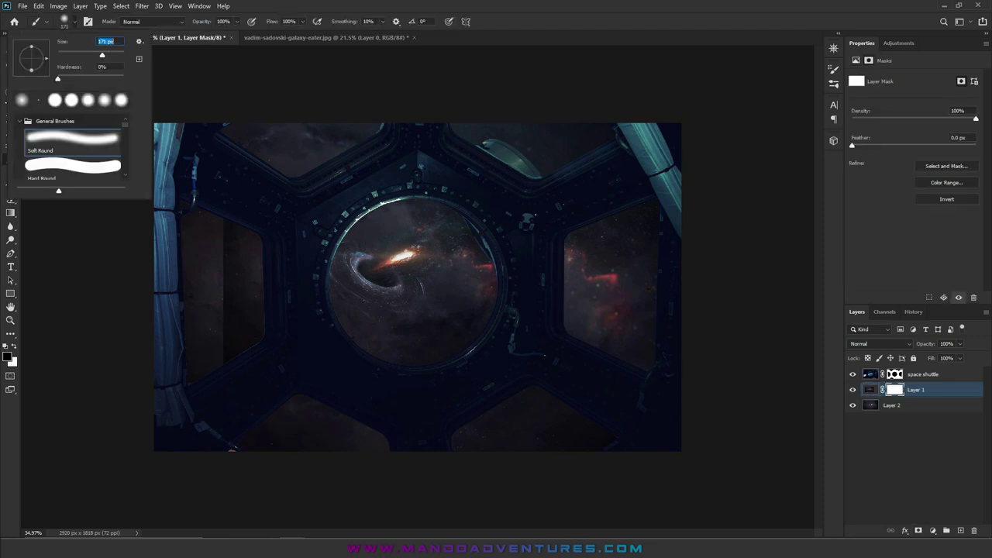
Step: Merge the two space image layers into a single layer with Ctrl+E
{"action": "key", "text": "Return"}
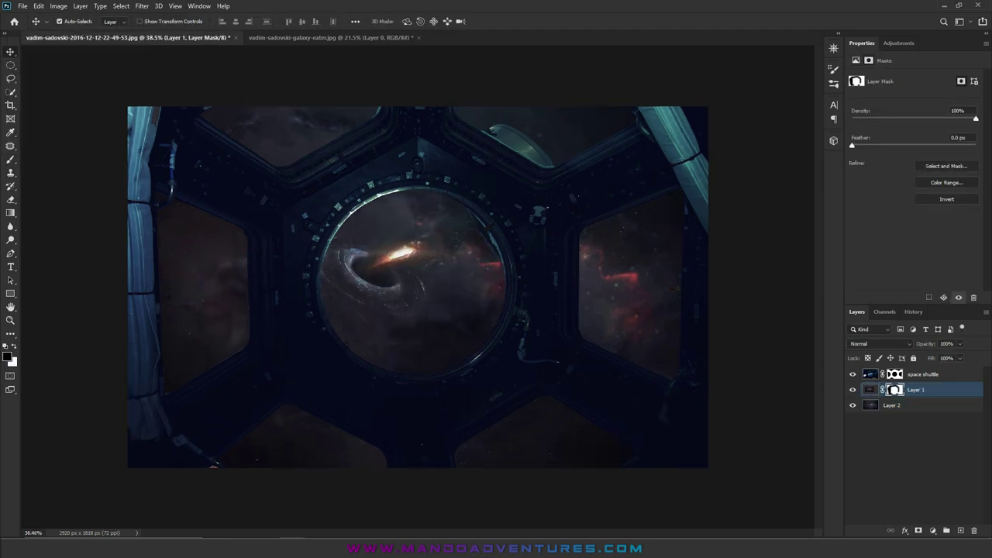
{"action": "key", "text": "ctrl+e"}
{"action": "right_click", "coordinate": [893, 390]}
{"action": "key", "text": "Escape"}
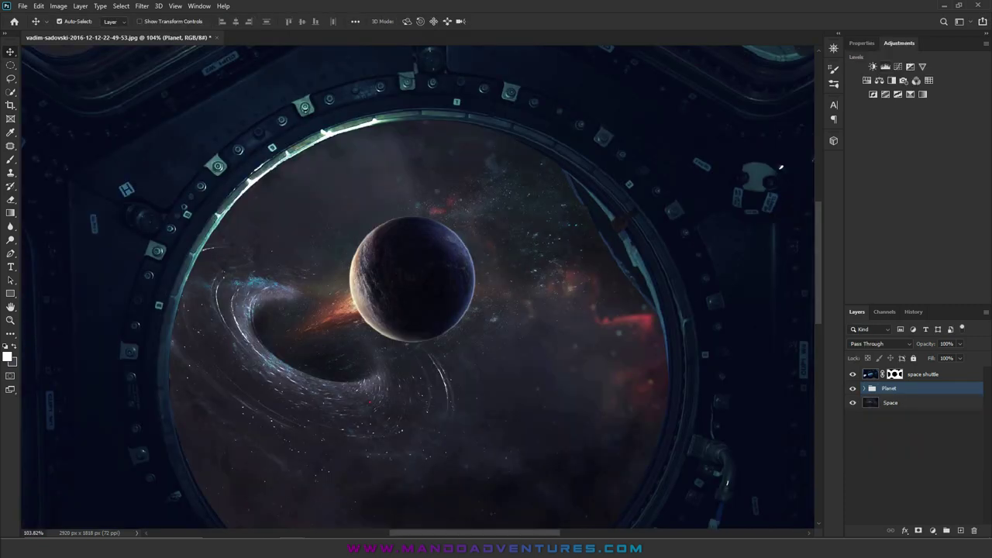
Step: Raise the Curves black point, add a midtone point, and resize the lava texture over the planet
{"action": "left_click_drag", "start_coordinate": [874, 204], "coordinate": [874, 199]}
{"action": "left_click", "coordinate": [896, 179]}
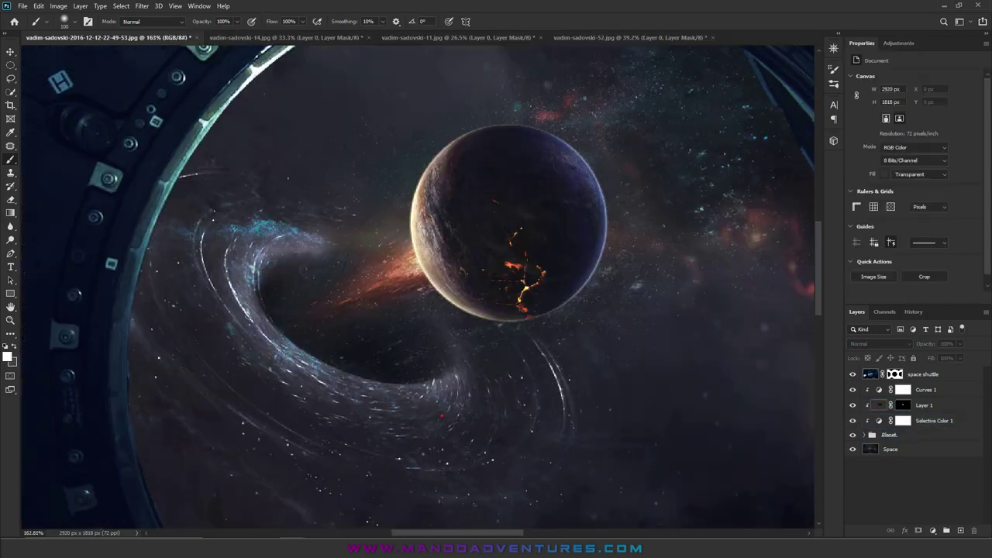
{"action": "mouse_move", "coordinate": [570, 374]}
{"action": "left_mouse_down"}
{"action": "mouse_move", "coordinate": [578, 351]}
{"action": "mouse_move", "coordinate": [609, 372]}
{"action": "left_mouse_up"}
Step: Finish positioning the rotated lava texture and set its blend mode to Lighten
{"action": "left_click_drag", "start_coordinate": [556, 230], "coordinate": [570, 231]}
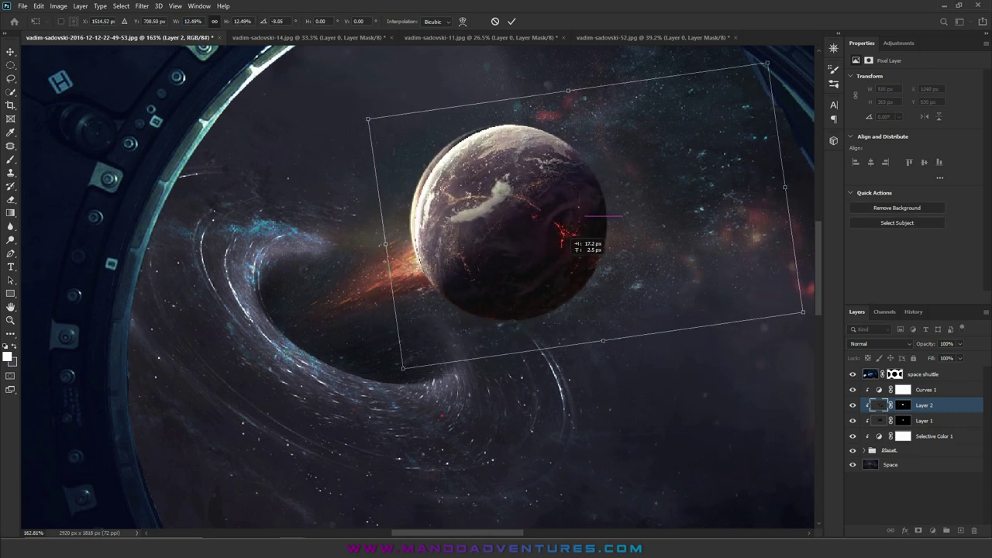
{"action": "key", "text": "Return"}
{"action": "left_click", "coordinate": [881, 343]}
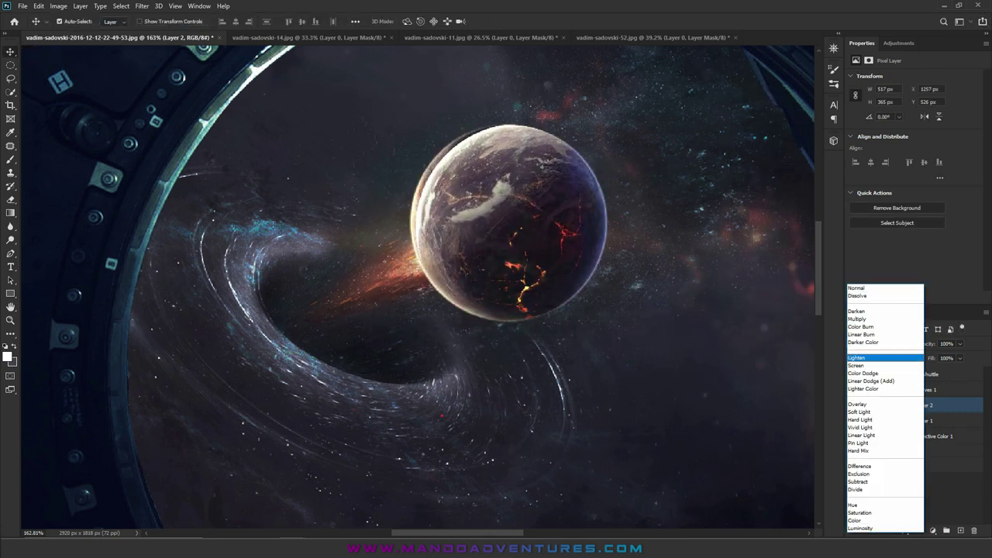
{"action": "left_click", "coordinate": [880, 363]}
{"action": "left_click_drag", "start_coordinate": [565, 220], "coordinate": [597, 219]}
Step: Paint black on the lava texture's mask to hide its bright patches on the planet
{"action": "left_click", "coordinate": [903, 405]}
{"action": "key", "text": "x"}
{"action": "left_click_drag", "start_coordinate": [543, 147], "coordinate": [450, 186]}
{"action": "mouse_move", "coordinate": [511, 178]}
{"action": "left_mouse_down"}
{"action": "mouse_move", "coordinate": [442, 232]}
{"action": "mouse_move", "coordinate": [450, 272]}
{"action": "left_mouse_up"}
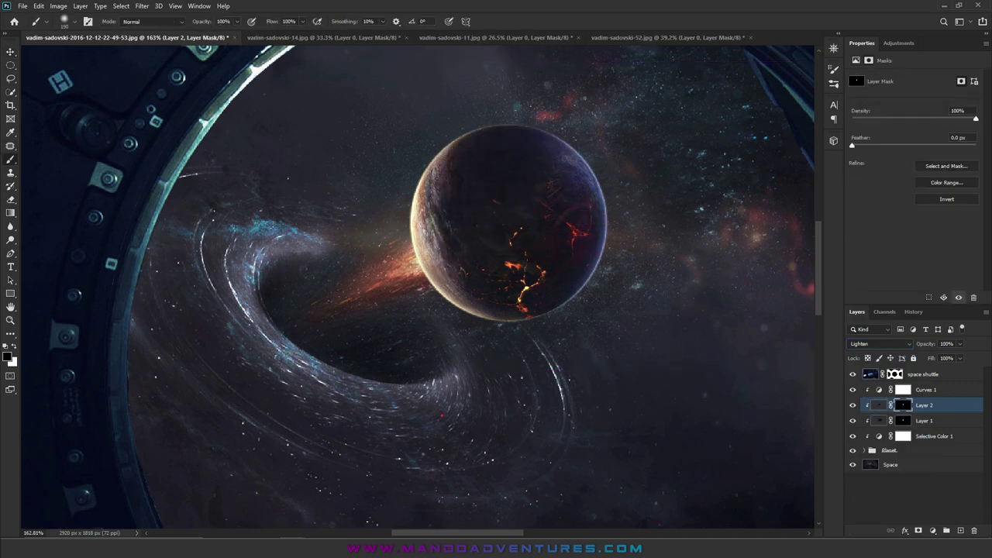
{"action": "left_click", "coordinate": [853, 404]}
Step: Switch the Selective Color adjustment's colour range to Blues
{"action": "left_click", "coordinate": [904, 436]}
{"action": "left_click", "coordinate": [879, 436]}
{"action": "left_click", "coordinate": [923, 88]}
{"action": "left_click", "coordinate": [891, 128]}
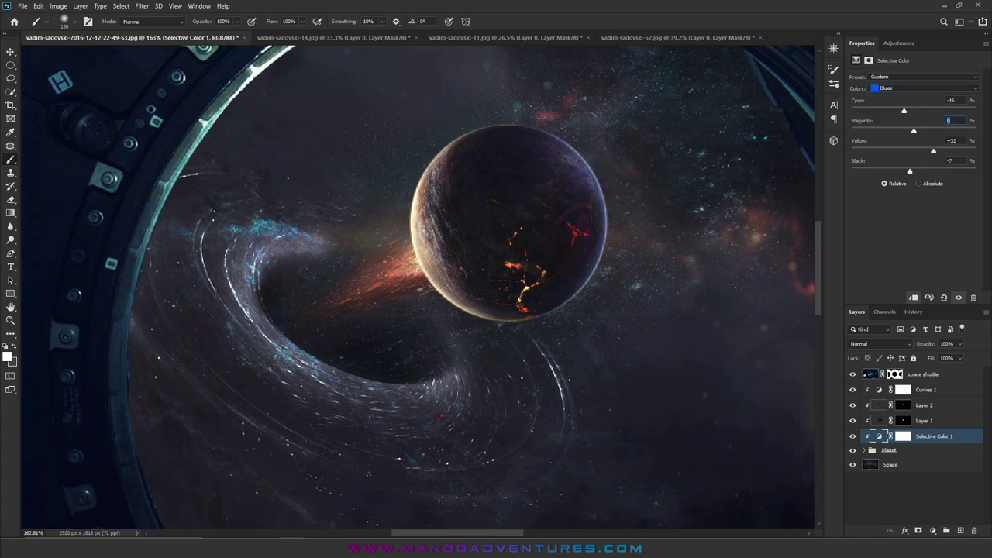
Step: Select the Curves 1 layer and open its settings
{"action": "left_click", "coordinate": [899, 42]}
{"action": "left_click", "coordinate": [903, 389]}
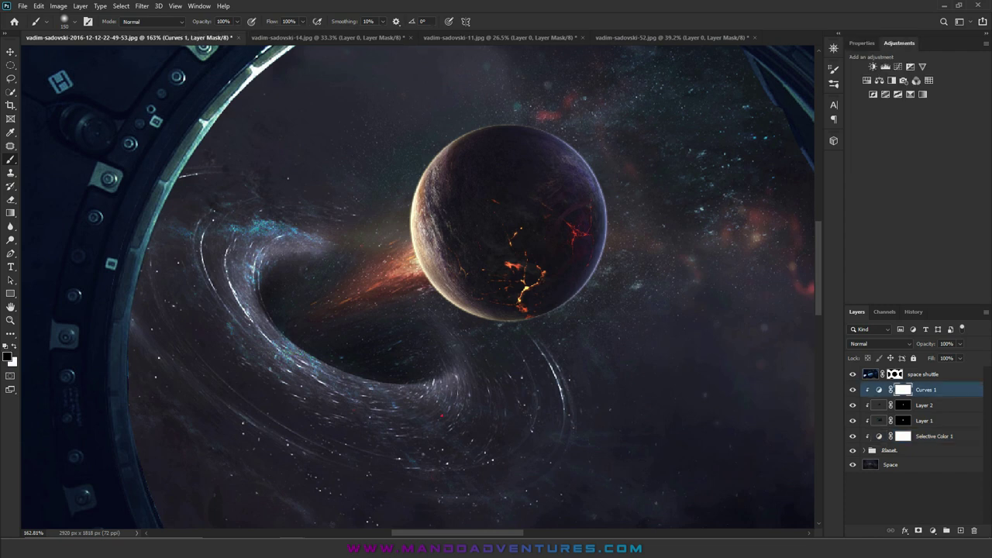
{"action": "double_click", "coordinate": [879, 389]}
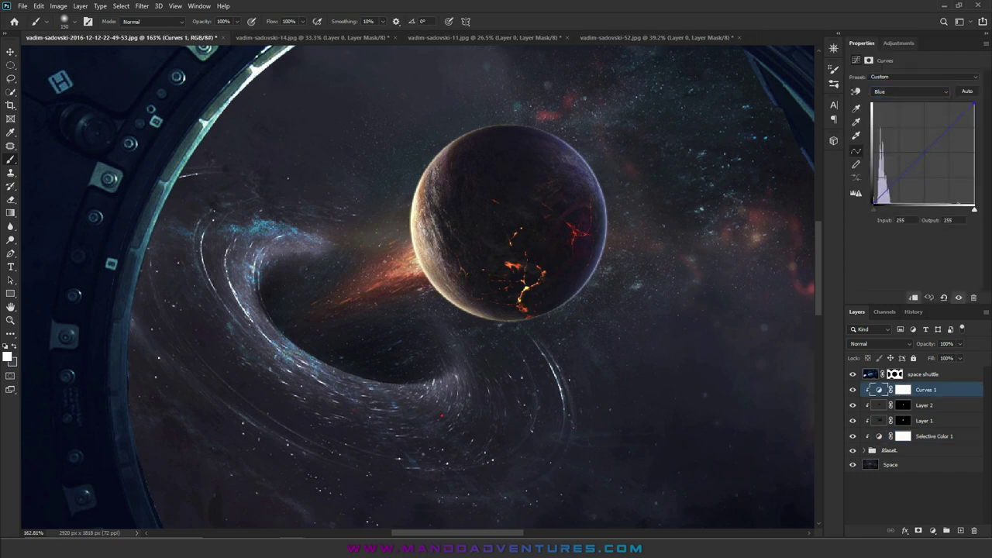
Step: Add a Curves 2 layer, lowering the Blue midtones, then editing the Green and Red channels
{"action": "key", "text": "ctrl+m"}
{"action": "key", "text": "alt+5"}
{"action": "left_click_drag", "start_coordinate": [926, 153], "coordinate": [924, 155]}
{"action": "left_click", "coordinate": [911, 92]}
{"action": "left_click", "coordinate": [879, 116]}
{"action": "left_click", "coordinate": [911, 91]}
{"action": "left_click", "coordinate": [884, 108]}
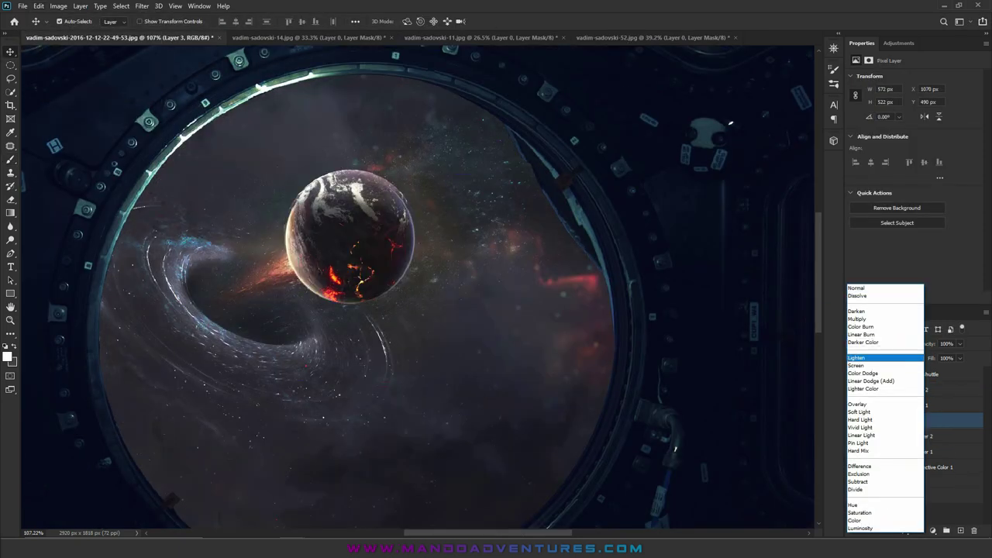
Step: Clip the cloudy texture to the planet and blend it with Exclusion
{"action": "key", "text": "ctrl+alt+g"}
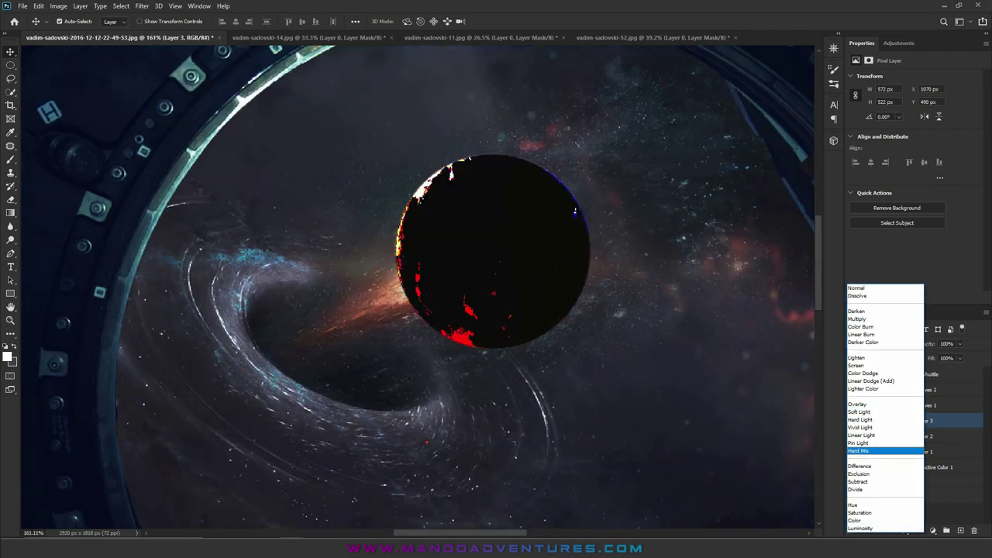
{"action": "key", "text": "Down"}
{"action": "key", "text": "Down"}
{"action": "key", "text": "Down"}
{"action": "key", "text": "Return"}
Step: Move the cloudy texture down slightly and mask out its white cloud cap
{"action": "key", "text": "ctrl+t"}
{"action": "left_click_drag", "start_coordinate": [563, 241], "coordinate": [564, 256]}
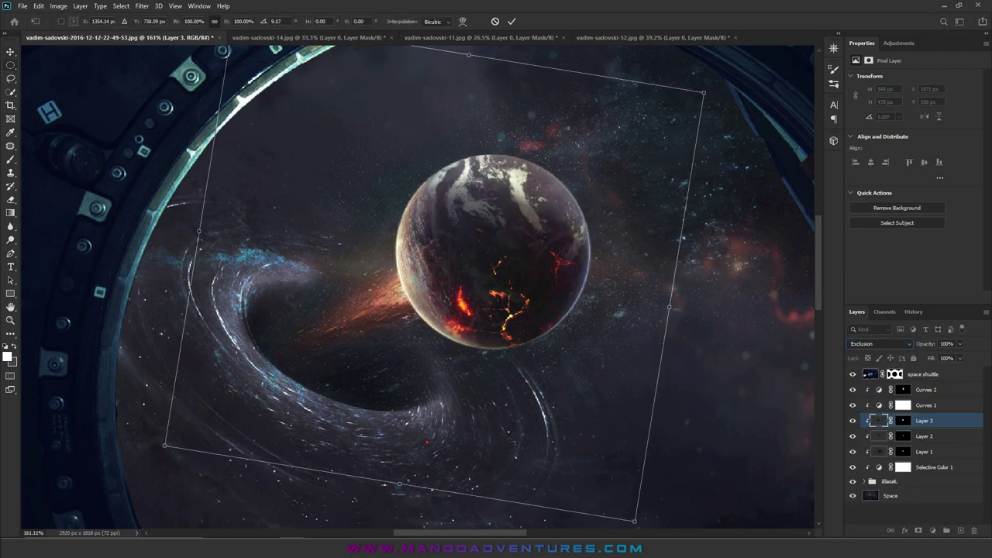
{"action": "key", "text": "Return"}
{"action": "key", "text": "b"}
{"action": "left_click", "coordinate": [903, 420]}
{"action": "key", "text": "x"}
{"action": "mouse_move", "coordinate": [578, 193]}
{"action": "left_mouse_down"}
{"action": "mouse_move", "coordinate": [458, 175]}
{"action": "mouse_move", "coordinate": [407, 221]}
{"action": "left_mouse_up"}
Step: Move the lava texture to the planet's top and flip and rotate it
{"action": "key", "text": "ctrl+t"}
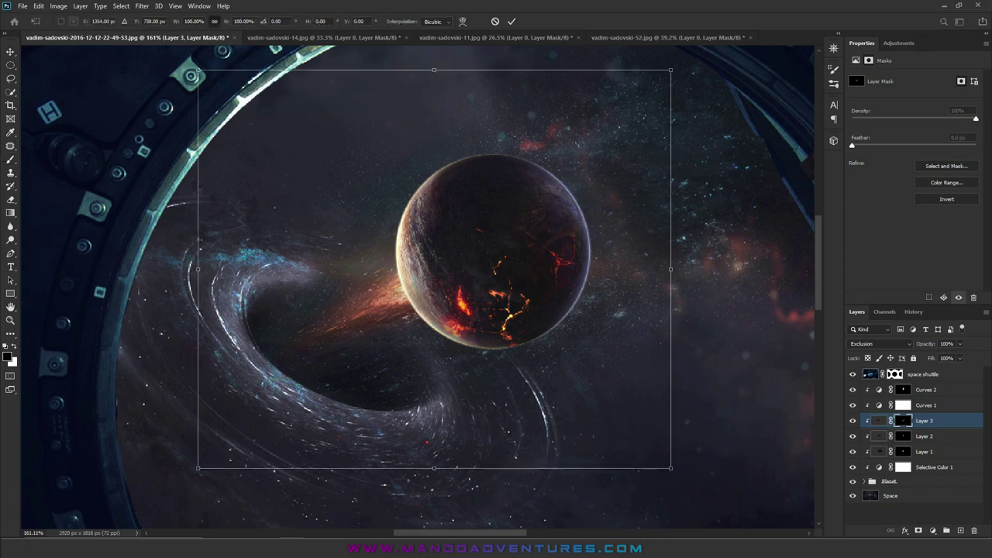
{"action": "mouse_move", "coordinate": [497, 310]}
{"action": "left_mouse_down"}
{"action": "mouse_move", "coordinate": [521, 192]}
{"action": "mouse_move", "coordinate": [535, 186]}
{"action": "left_mouse_up"}
{"action": "right_click", "coordinate": [511, 341]}
{"action": "left_click", "coordinate": [522, 356]}
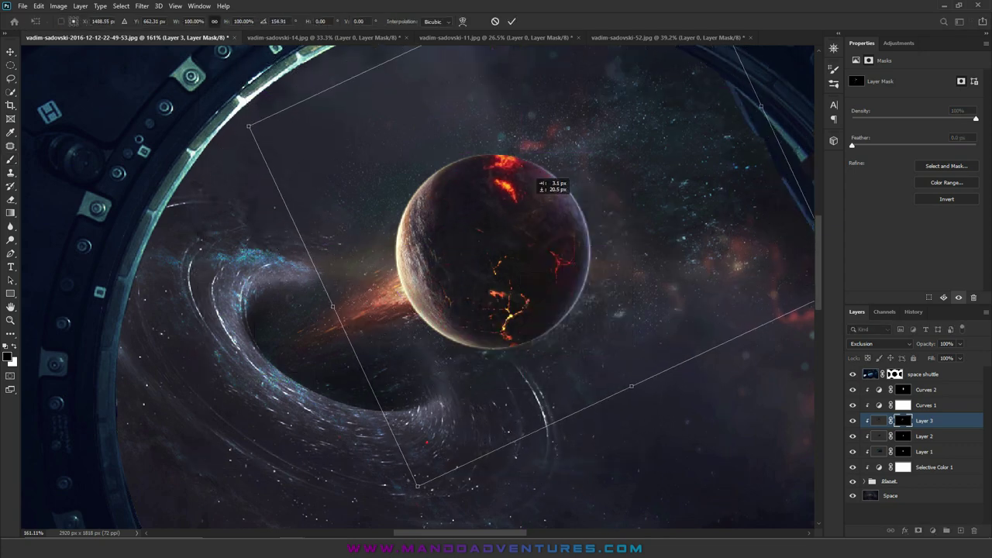
{"action": "key", "text": "Return"}
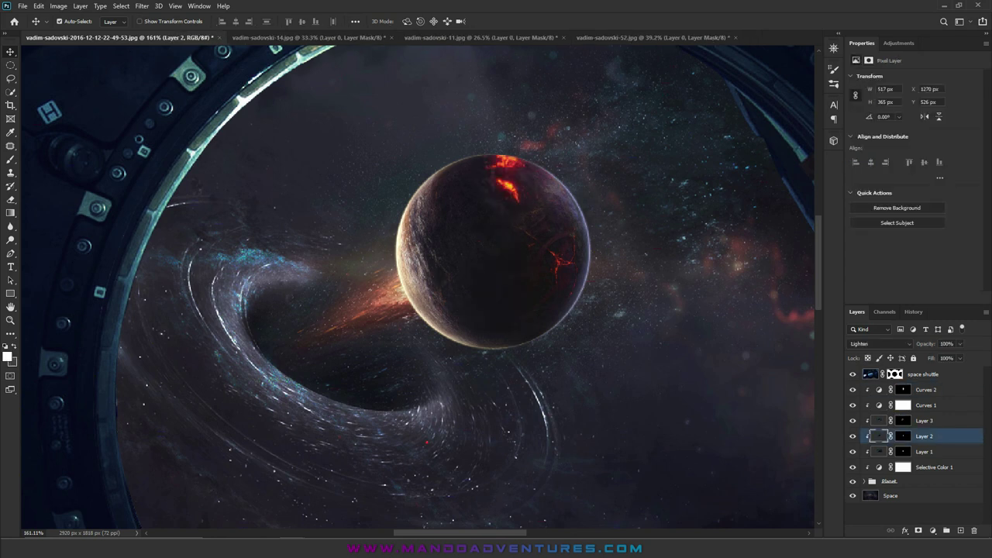
Step: Add a Hue/Saturation adjustment layer to the planet
{"action": "left_click", "coordinate": [924, 452]}
{"action": "left_click", "coordinate": [900, 42]}
{"action": "left_click", "coordinate": [868, 91]}
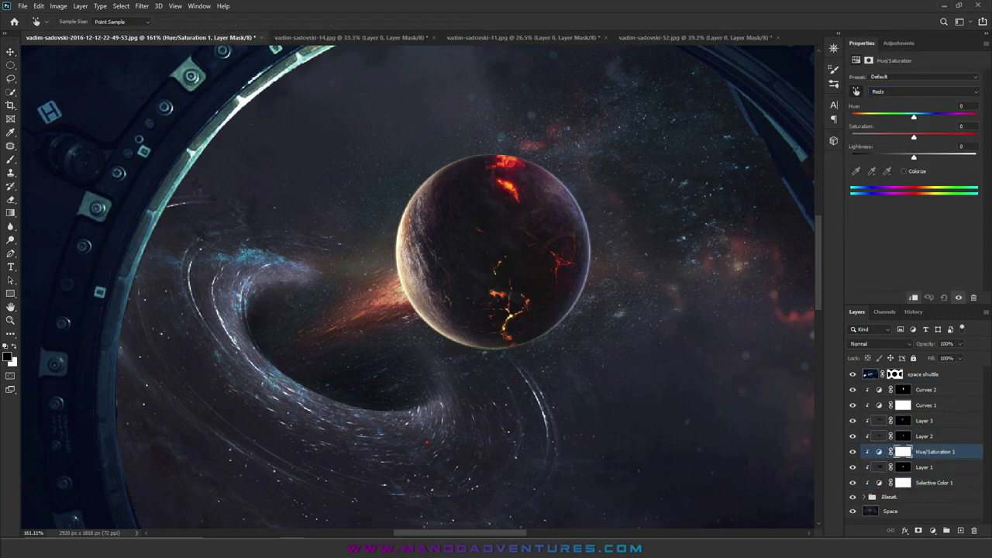
Step: Adjust the Hue/Saturation Yellows, then add a new layer with an orange brush colour
{"action": "left_click", "coordinate": [915, 91]}
{"action": "left_click", "coordinate": [884, 113]}
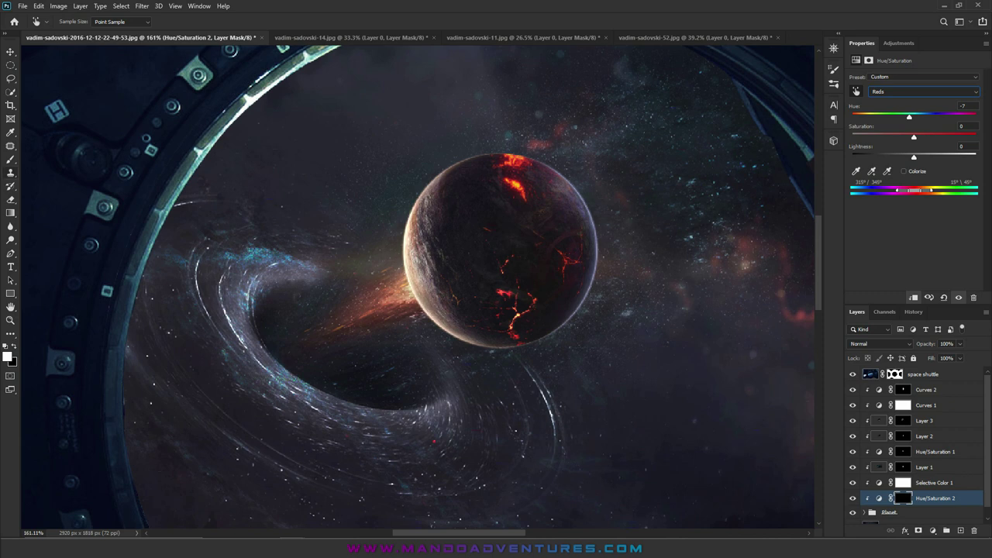
{"action": "key", "text": "ctrl+shift+alt+n"}
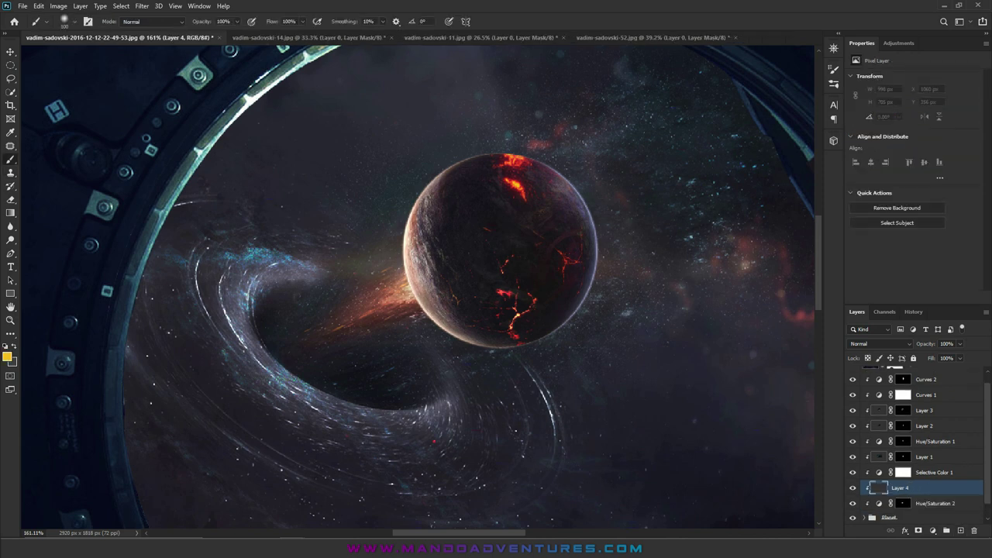
{"action": "left_click", "coordinate": [7, 357]}
{"action": "key", "text": "Return"}
{"action": "key", "text": "b"}
Step: Set Layer 4 to Screen, shift its hue by -31, and add a layer mask
{"action": "left_click", "coordinate": [881, 344]}
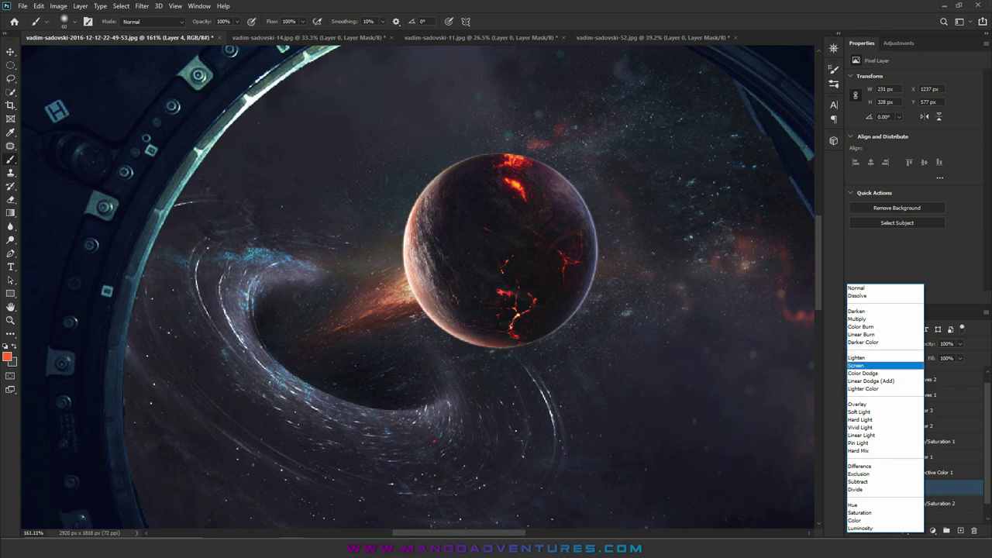
{"action": "left_click", "coordinate": [872, 359]}
{"action": "key", "text": "ctrl+u"}
{"action": "type", "text": "-31"}
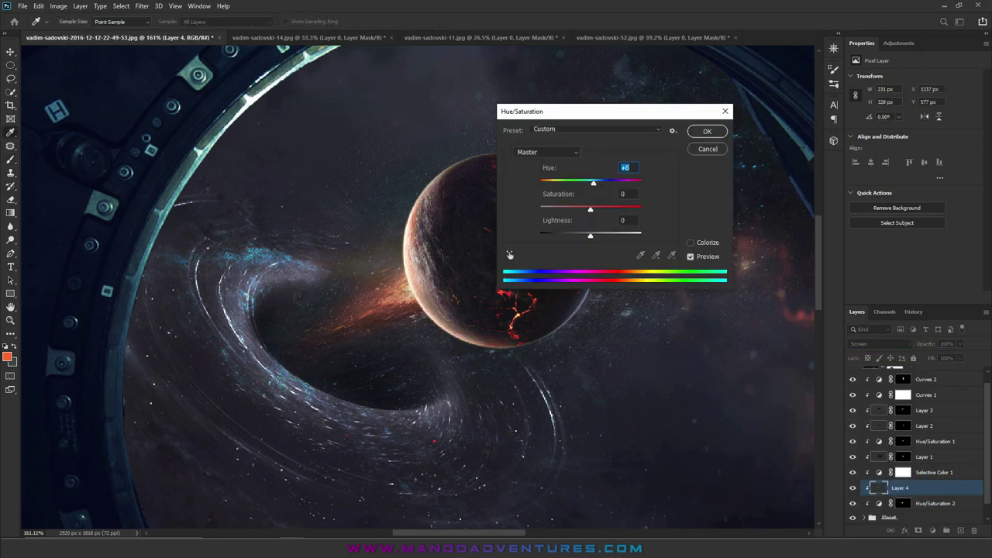
{"action": "key", "text": "Return"}
{"action": "left_click", "coordinate": [919, 531]}
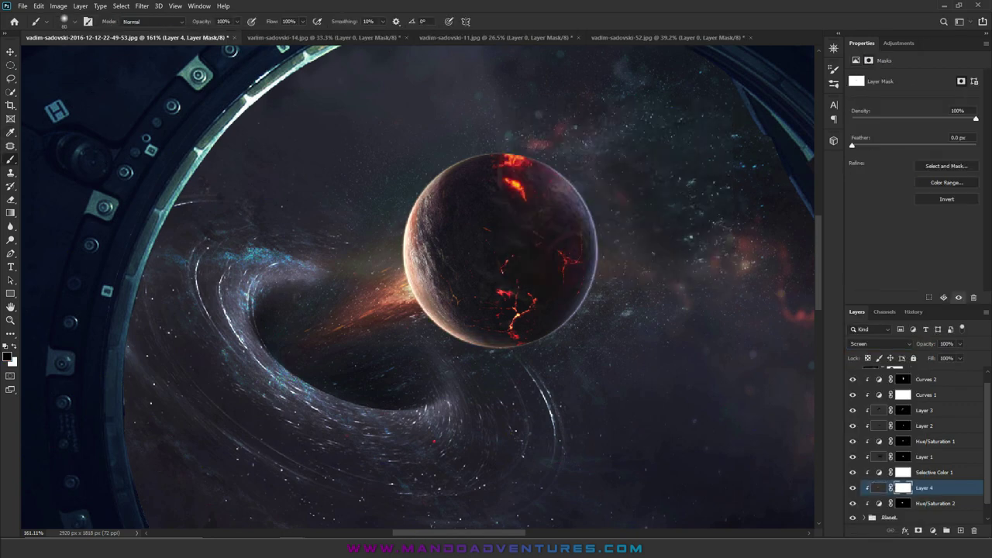
{"action": "scroll", "coordinate": [364, 279], "scroll_direction": "up", "scroll_amount": 3}
Step: Add Layer 5 with a peach colour and mask, blended in Soft Light
{"action": "key", "text": "ctrl+shift+alt+n"}
{"action": "left_click", "coordinate": [8, 356]}
{"action": "left_click", "coordinate": [594, 121]}
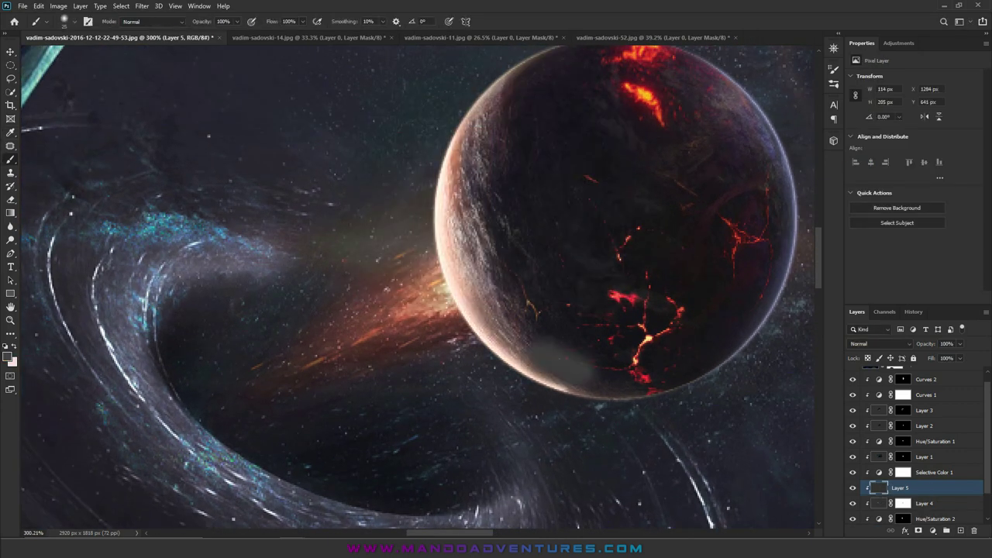
{"action": "left_click", "coordinate": [918, 531]}
{"action": "left_click", "coordinate": [876, 343]}
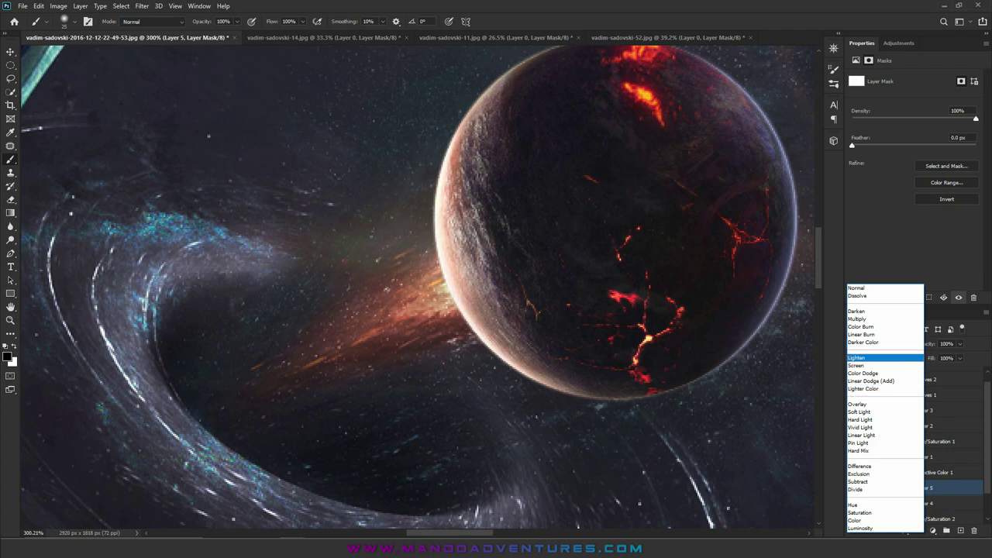
{"action": "left_click", "coordinate": [859, 412]}
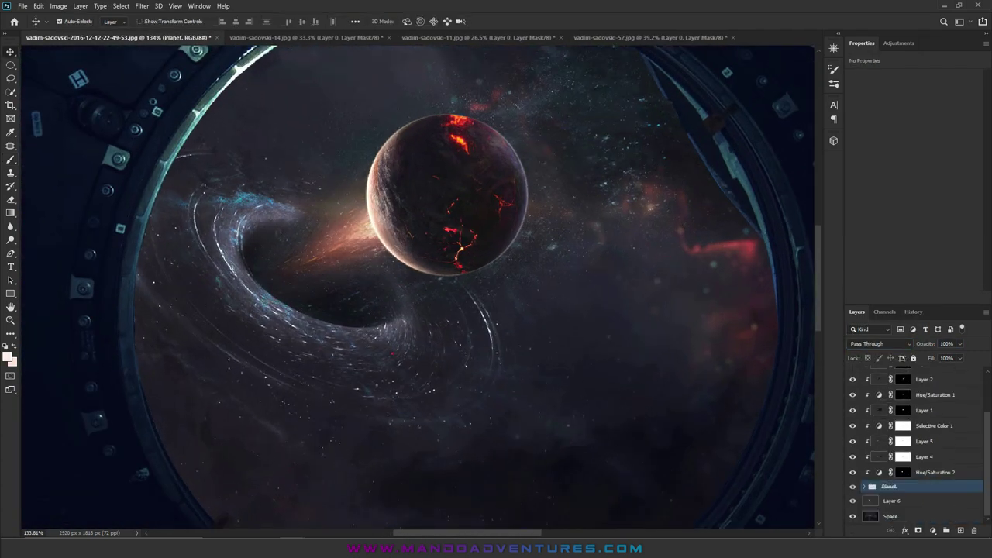
{"action": "left_click_drag", "start_coordinate": [465, 194], "coordinate": [435, 186]}
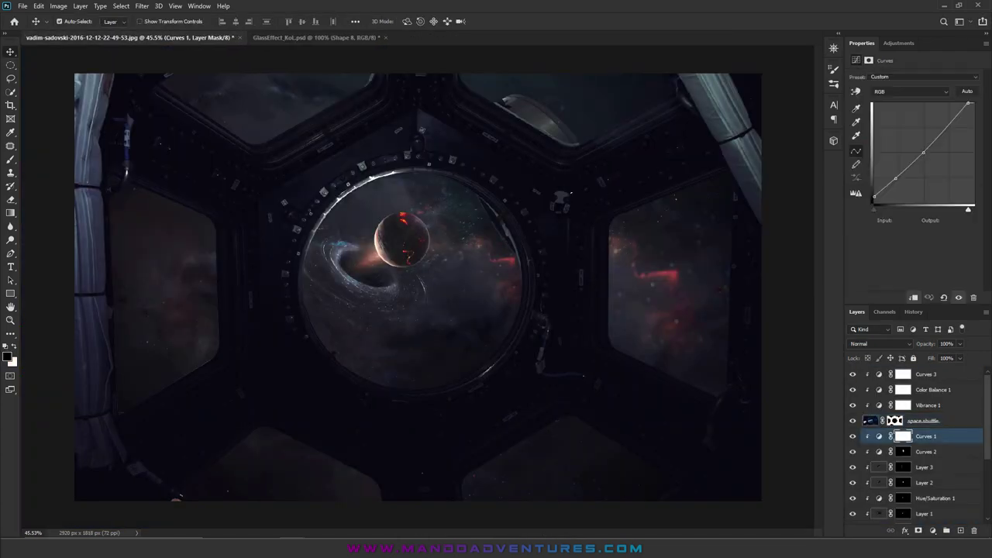
Step: Cancel the pending transform and group Curves 1 through the Planet group as 'Planet Edit'
{"action": "key", "text": "Escape"}
{"action": "key", "text": "ctrl+z"}
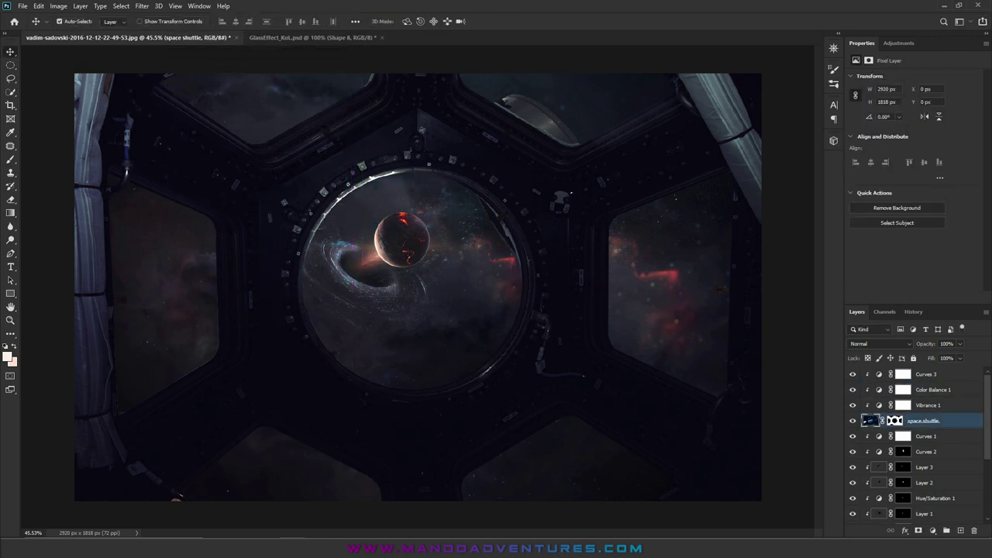
{"action": "left_click", "coordinate": [903, 436]}
{"action": "scroll", "coordinate": [915, 442], "scroll_direction": "down", "scroll_amount": 3}
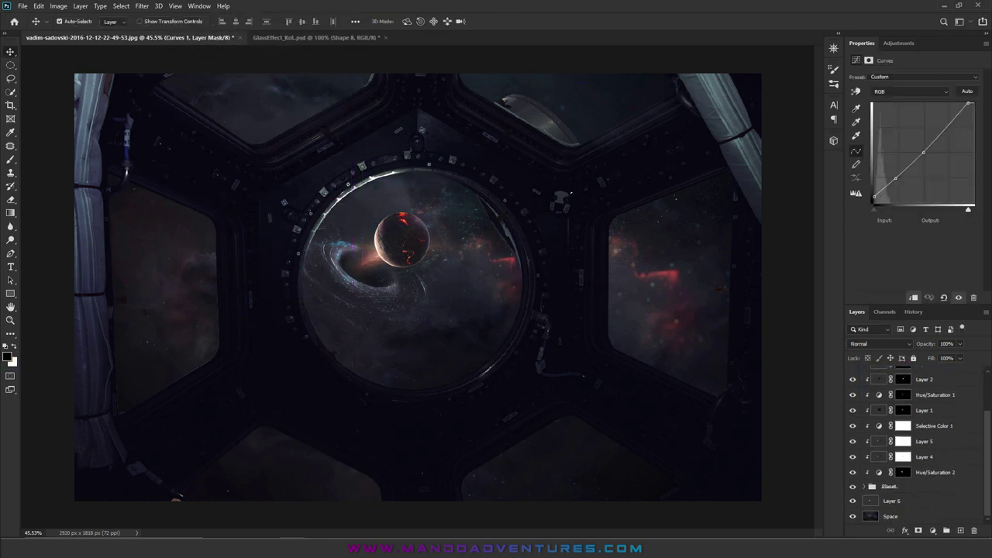
{"action": "left_click", "coordinate": [890, 486], "text": "shift"}
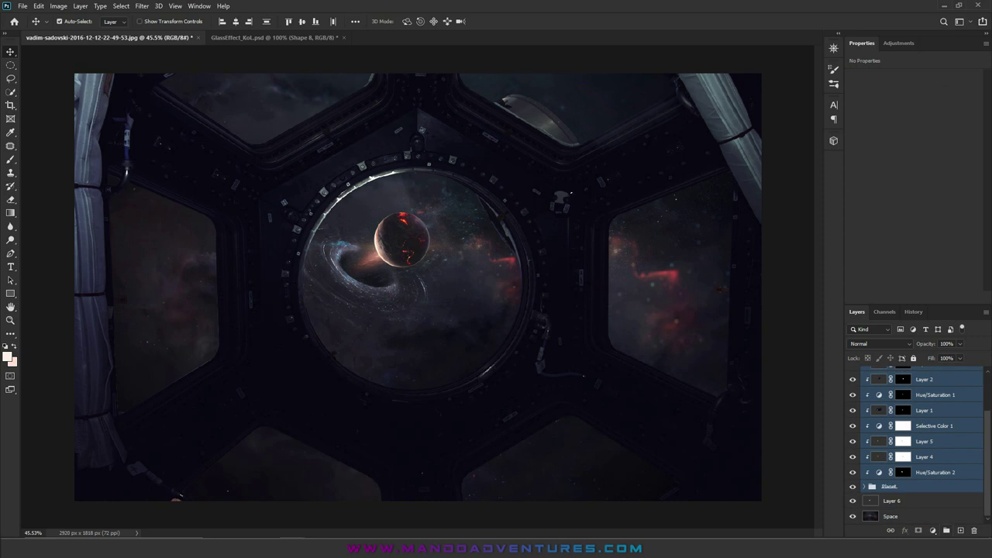
{"action": "key", "text": "ctrl+g"}
{"action": "double_click", "coordinate": [892, 386]}
{"action": "key", "text": "Return"}
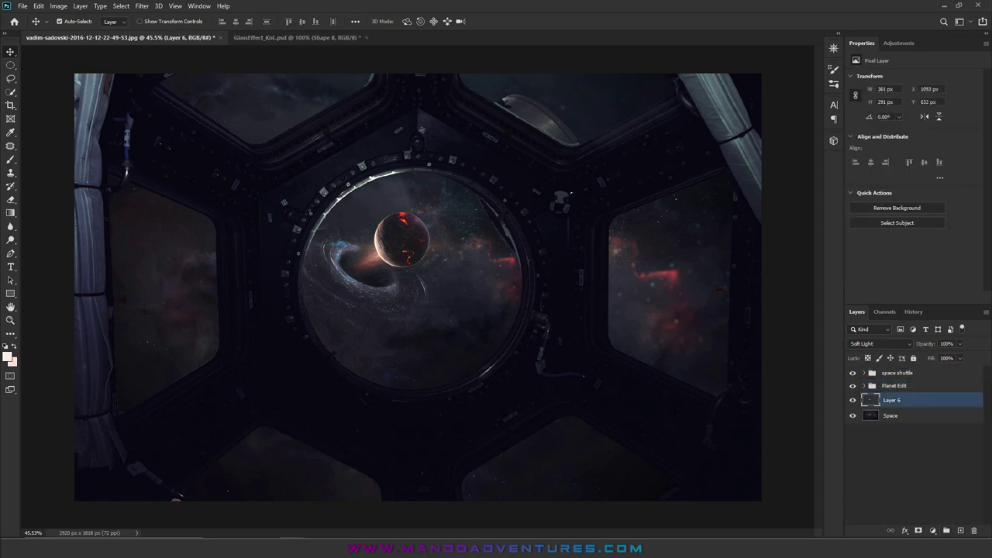
Step: Bring the glass shapes from the glass effect document into the cockpit image for resizing
{"action": "key", "text": "ctrl+Tab"}
{"action": "left_click_drag", "start_coordinate": [915, 438], "coordinate": [419, 295]}
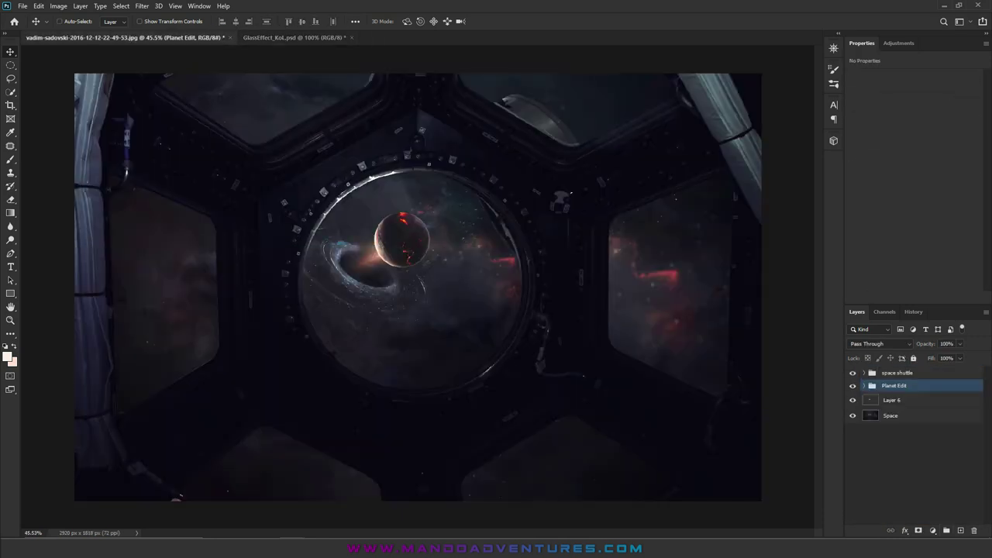
{"action": "key", "text": "ctrl+t"}
{"action": "key", "text": "ctrl+0"}
Step: Enlarge the glass shapes to cover the image and nudge them down slightly
{"action": "left_click_drag", "start_coordinate": [505, 426], "coordinate": [522, 421]}
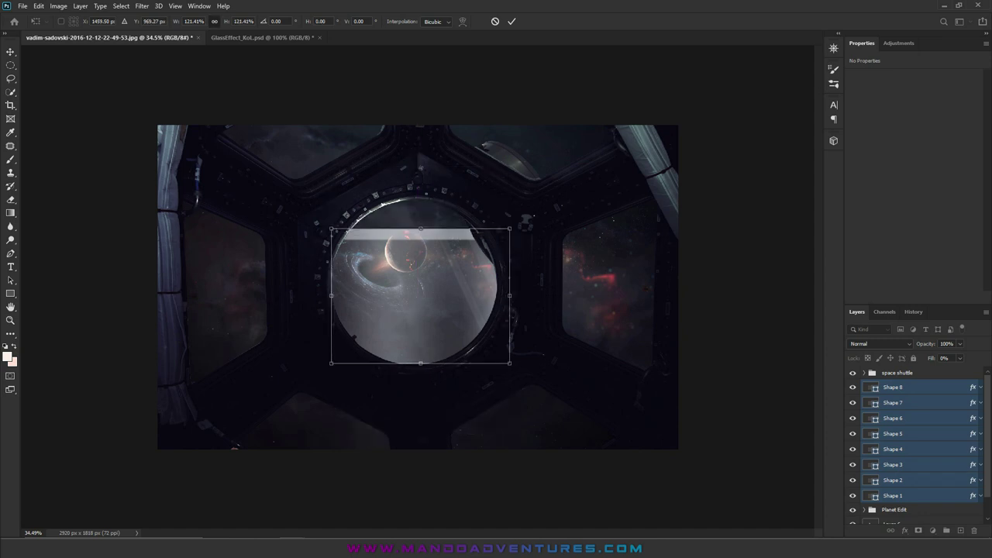
{"action": "left_click_drag", "start_coordinate": [523, 222], "coordinate": [658, 106]}
{"action": "left_click_drag", "start_coordinate": [332, 106], "coordinate": [195, 55]}
{"action": "left_click_drag", "start_coordinate": [490, 284], "coordinate": [494, 318]}
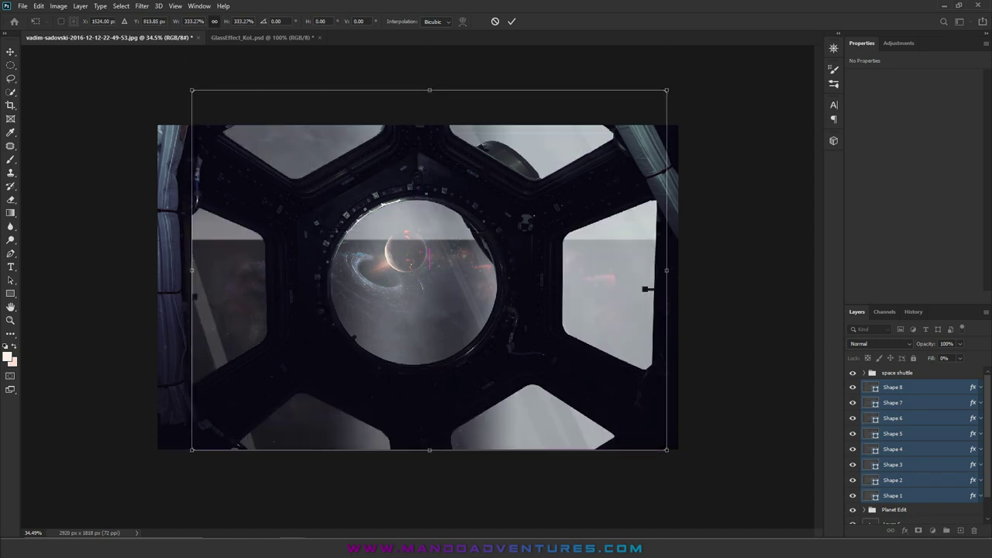
{"action": "key", "text": "Return"}
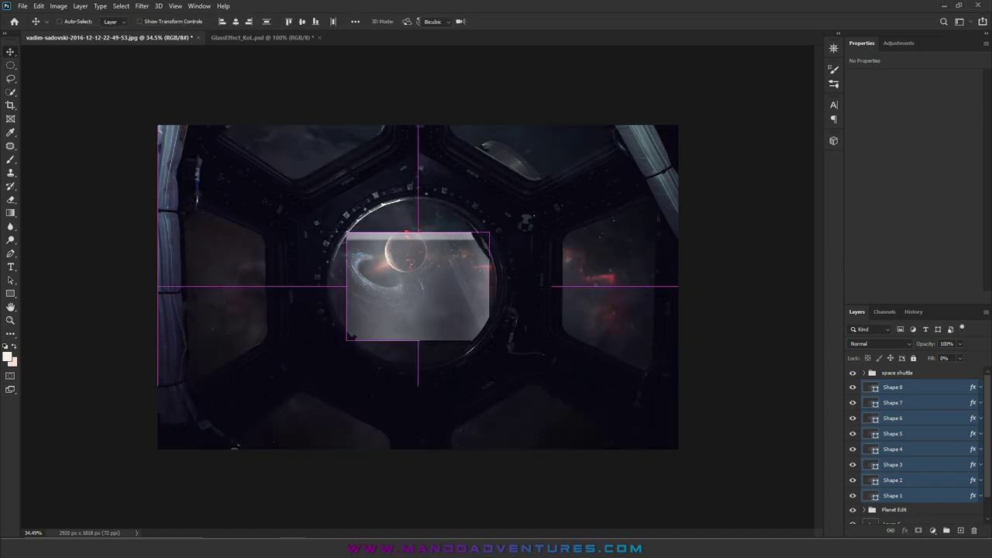
Step: Move the centre glass shape onto the right window and distort its corners to fit
{"action": "key", "text": "ctrl+t"}
{"action": "left_click_drag", "start_coordinate": [426, 283], "coordinate": [604, 260]}
{"action": "right_click", "coordinate": [618, 333]}
{"action": "left_click", "coordinate": [627, 381]}
{"action": "left_click_drag", "start_coordinate": [680, 207], "coordinate": [668, 207]}
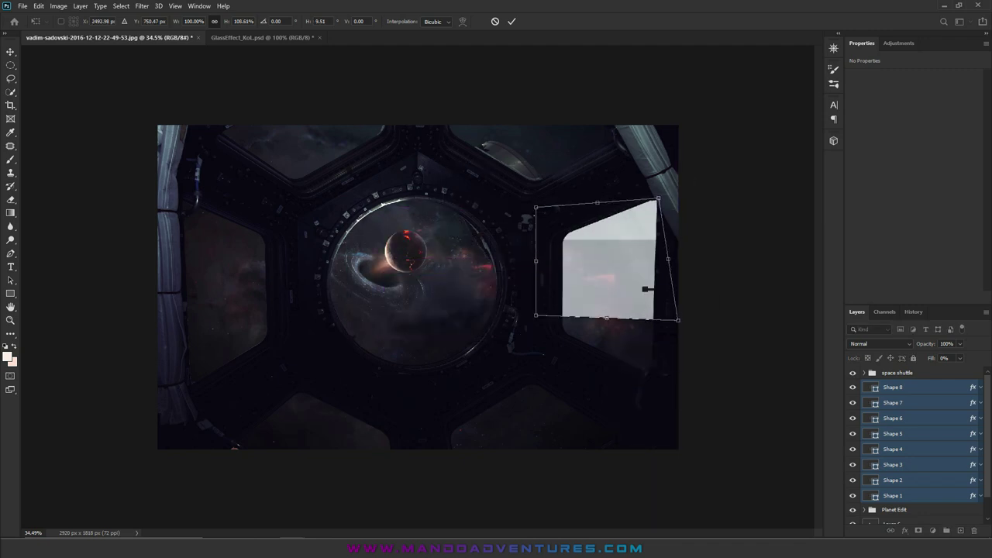
{"action": "left_click_drag", "start_coordinate": [646, 289], "coordinate": [649, 290]}
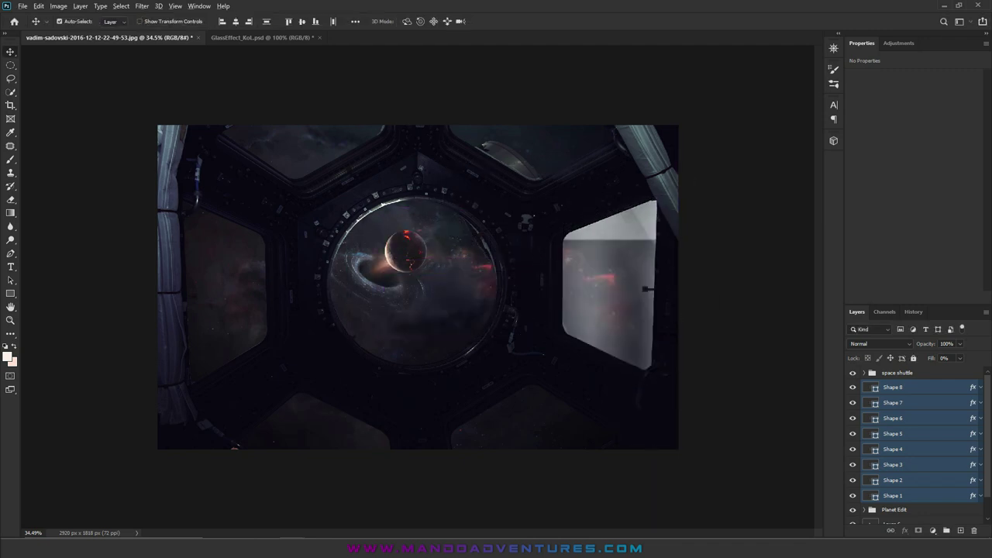
{"action": "scroll", "coordinate": [621, 288], "scroll_direction": "up", "scroll_amount": 1}
{"action": "right_click", "coordinate": [621, 288]}
{"action": "left_click", "coordinate": [630, 335]}
{"action": "left_click_drag", "start_coordinate": [570, 385], "coordinate": [534, 389]}
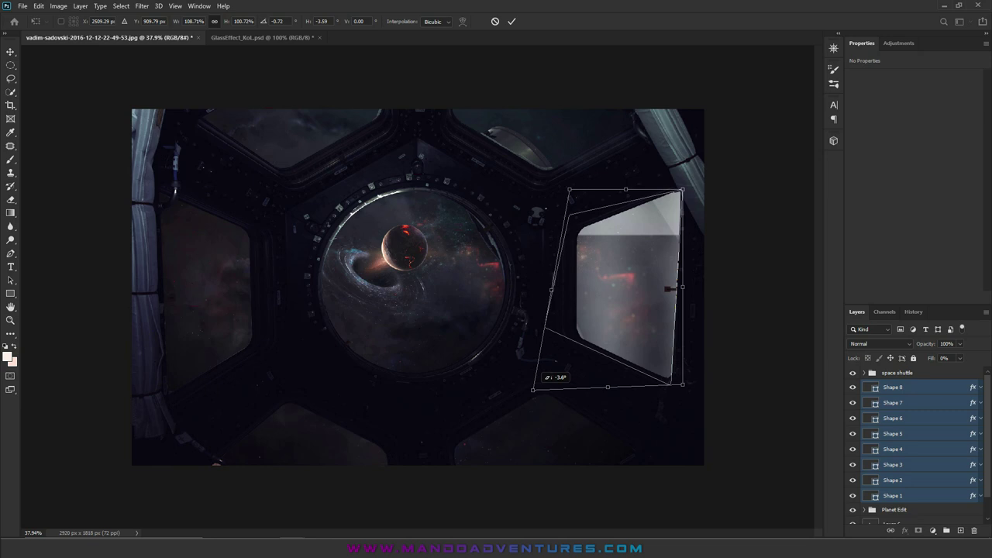
{"action": "key", "text": "Return"}
Step: Refine another glass shape's corner to match the right window
{"action": "left_click", "coordinate": [891, 418]}
{"action": "left_click", "coordinate": [892, 387]}
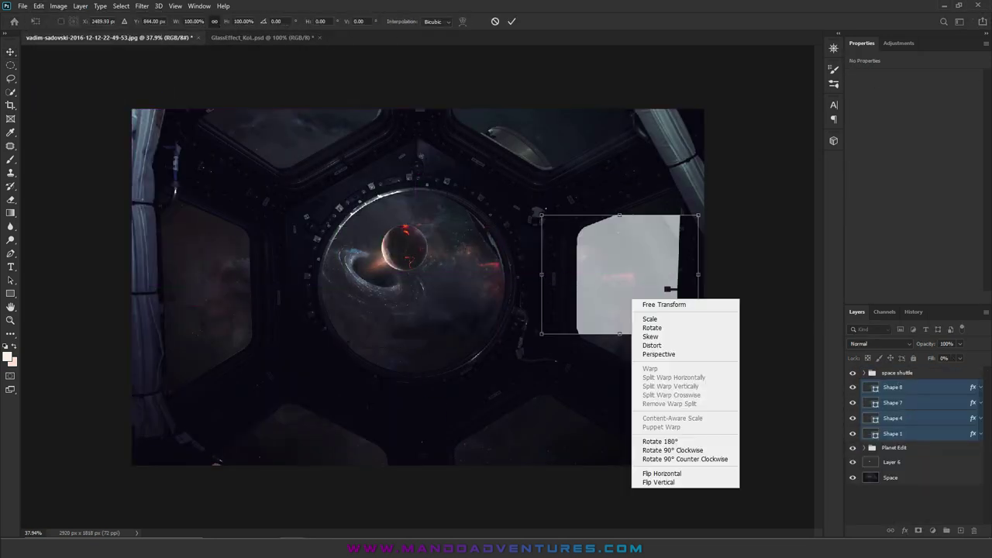
{"action": "left_click_drag", "start_coordinate": [700, 174], "coordinate": [676, 386]}
{"action": "key", "text": "Return"}
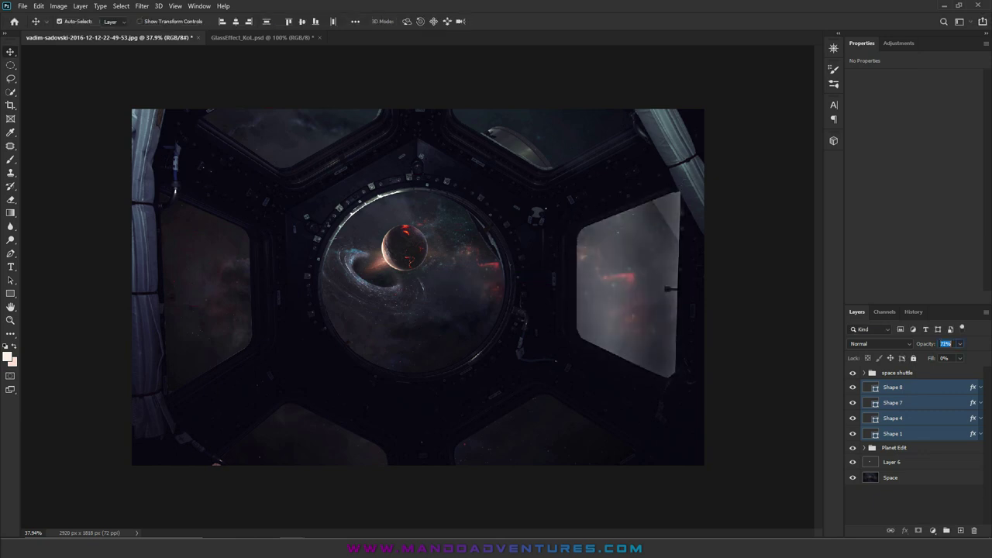
Step: Lower the glass shapes' opacity and group the four shapes as 'glass 1'
{"action": "left_click", "coordinate": [892, 418]}
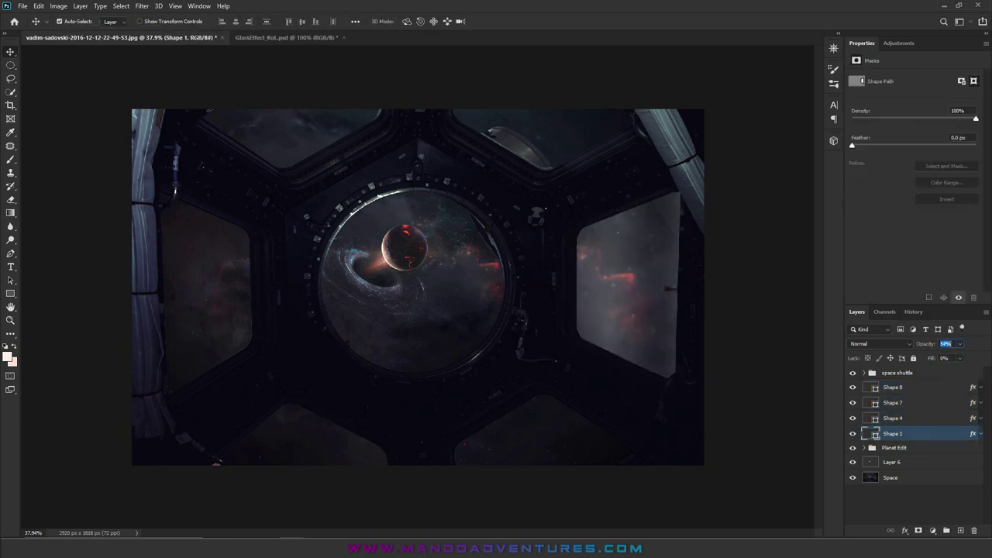
{"action": "right_click", "coordinate": [915, 419]}
{"action": "key", "text": "ctrl+g"}
{"action": "double_click", "coordinate": [895, 385]}
{"action": "type", "text": "class 1"}
{"action": "key", "text": "Return"}
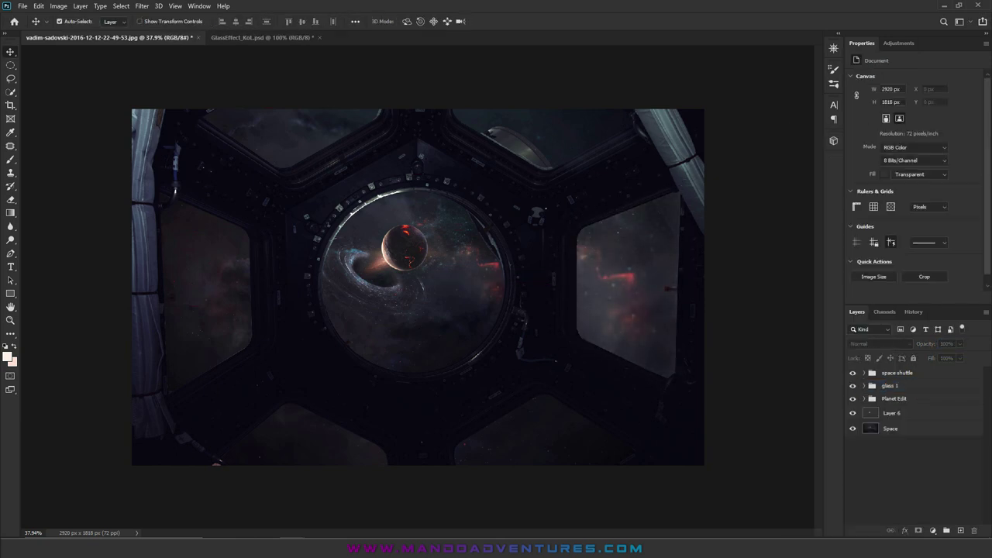
Step: Skew the glass onto a lower window at 30% opacity and group it as glass 2
{"action": "key", "text": "ctrl+t"}
{"action": "right_click", "coordinate": [512, 225]}
{"action": "left_click", "coordinate": [543, 271]}
{"action": "left_click_drag", "start_coordinate": [547, 387], "coordinate": [604, 406]}
{"action": "key", "text": "Return"}
{"action": "key", "text": "3"}
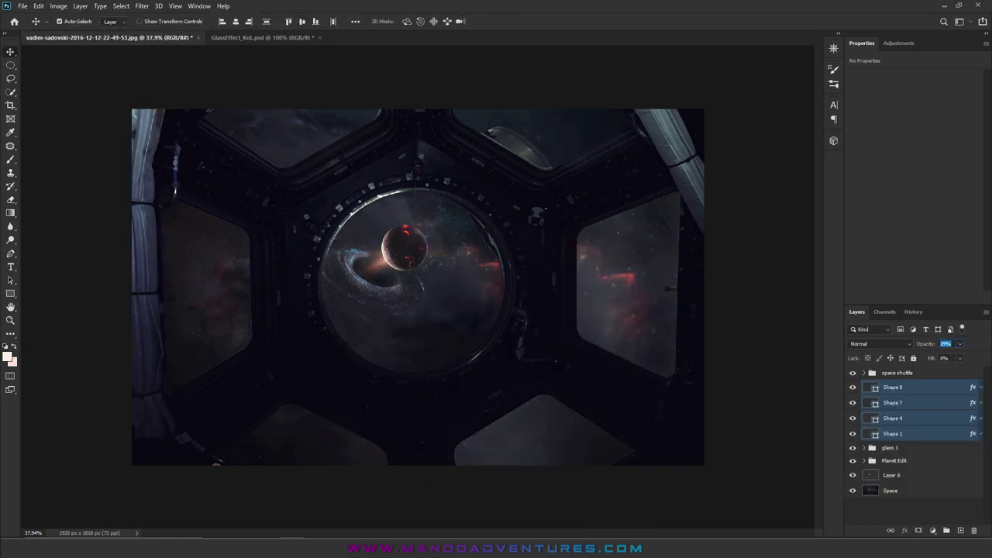
{"action": "key", "text": "ctrl+g"}
{"action": "left_click", "coordinate": [38, 5]}
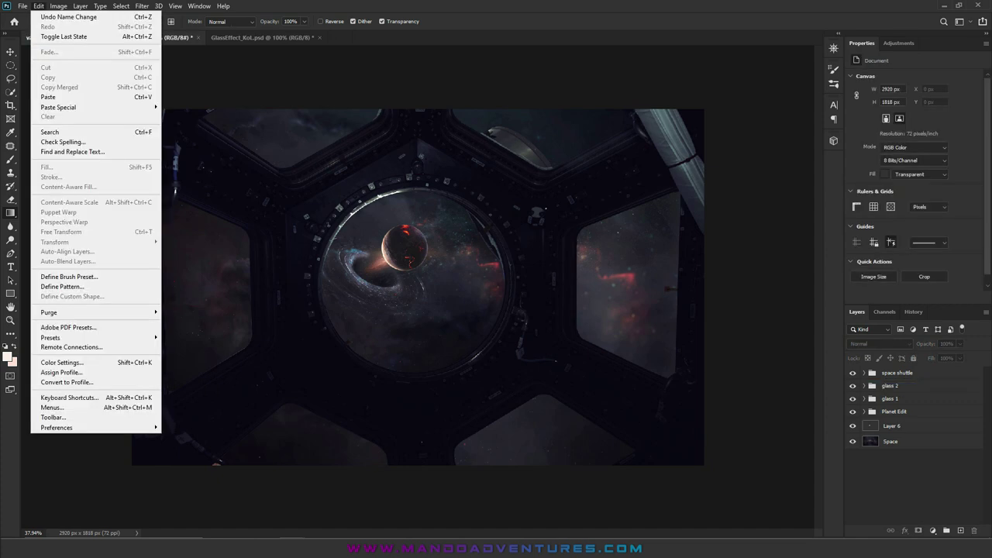
Step: Duplicate the glass 2 group and flip it horizontally onto the opposite window
{"action": "key", "text": "ctrl+j"}
{"action": "key", "text": "ctrl+t"}
{"action": "right_click", "coordinate": [570, 434]}
{"action": "left_click", "coordinate": [589, 438]}
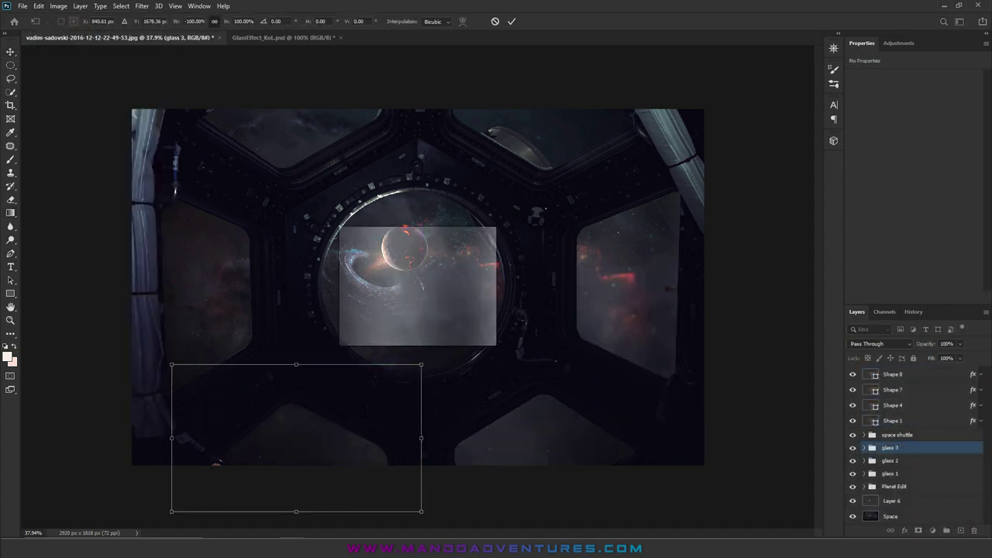
{"action": "key", "text": "Return"}
{"action": "left_click", "coordinate": [880, 344]}
{"action": "key", "text": "Escape"}
Step: Rotate four glass shapes over the top-left window at 8% opacity, then paste glass over the porthole
{"action": "left_click", "coordinate": [893, 375]}
{"action": "left_click", "coordinate": [893, 421], "text": "shift"}
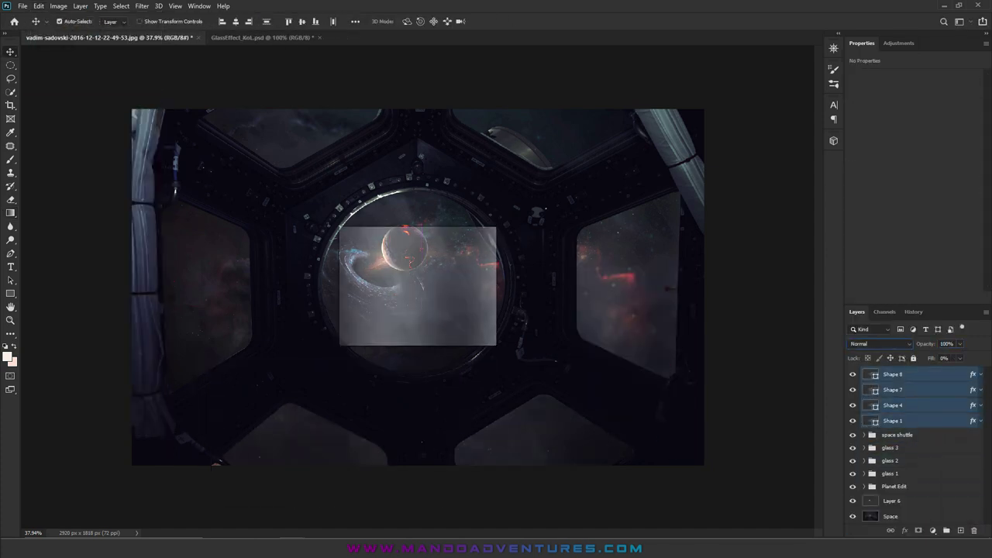
{"action": "key", "text": "ctrl+t"}
{"action": "right_click", "coordinate": [271, 259]}
{"action": "mouse_move", "coordinate": [419, 286]}
{"action": "left_mouse_down"}
{"action": "mouse_move", "coordinate": [225, 287]}
{"action": "mouse_move", "coordinate": [310, 116]}
{"action": "left_mouse_up"}
{"action": "left_click", "coordinate": [283, 284]}
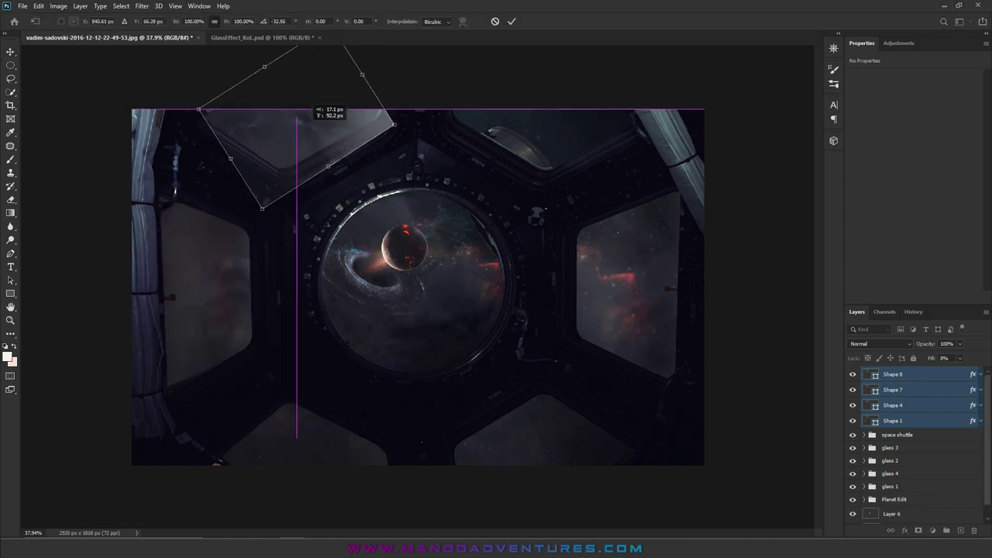
{"action": "key", "text": "Return"}
{"action": "type", "text": "glass5"}
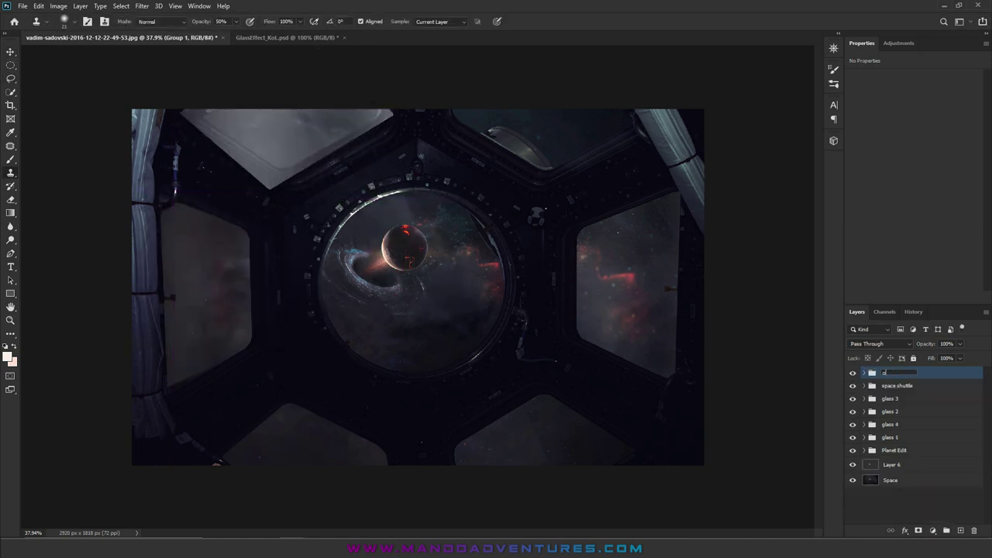
{"action": "type", "text": "8"}
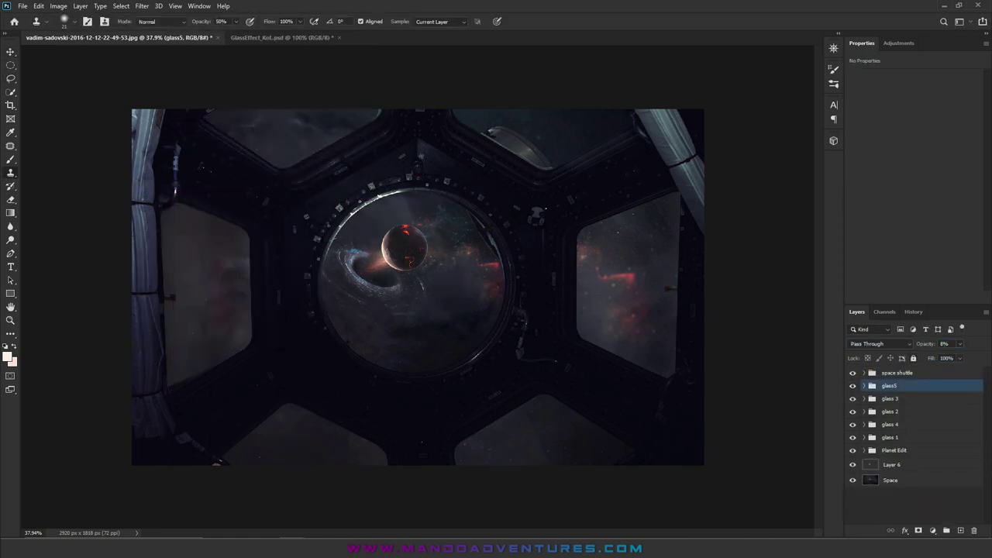
{"action": "key", "text": "Return"}
{"action": "key", "text": "ctrl+shift+v"}
{"action": "key", "text": "ctrl+t"}
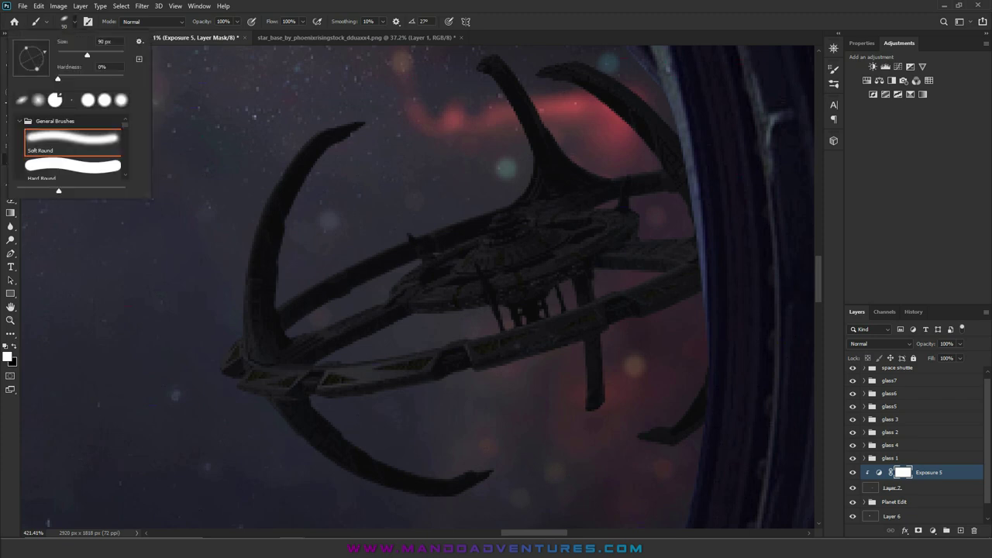
Step: Paint the Exposure 5 mask to darken the star base's upper arm and outer and lower ring
{"action": "right_click", "coordinate": [276, 124], "text": "alt"}
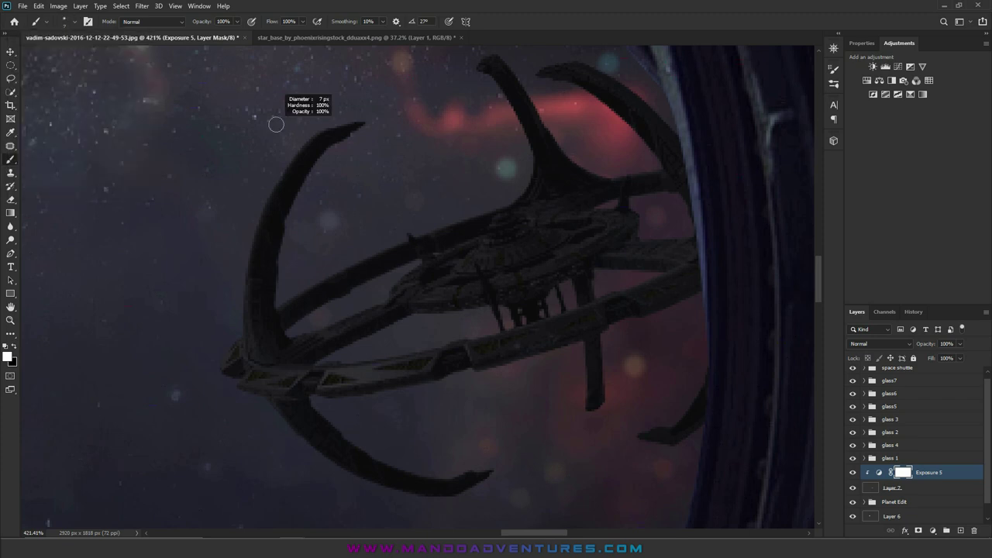
{"action": "key", "text": "x"}
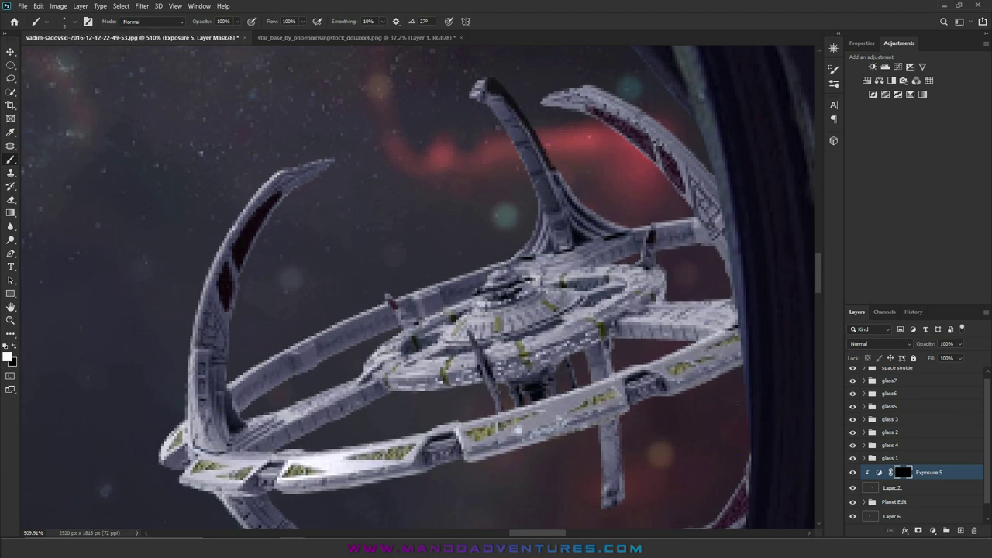
{"action": "left_click_drag", "start_coordinate": [543, 310], "coordinate": [294, 322]}
{"action": "left_click_drag", "start_coordinate": [469, 221], "coordinate": [384, 144]}
{"action": "mouse_move", "coordinate": [496, 330]}
{"action": "left_mouse_down"}
{"action": "mouse_move", "coordinate": [419, 372]}
{"action": "mouse_move", "coordinate": [208, 453]}
{"action": "left_mouse_up"}
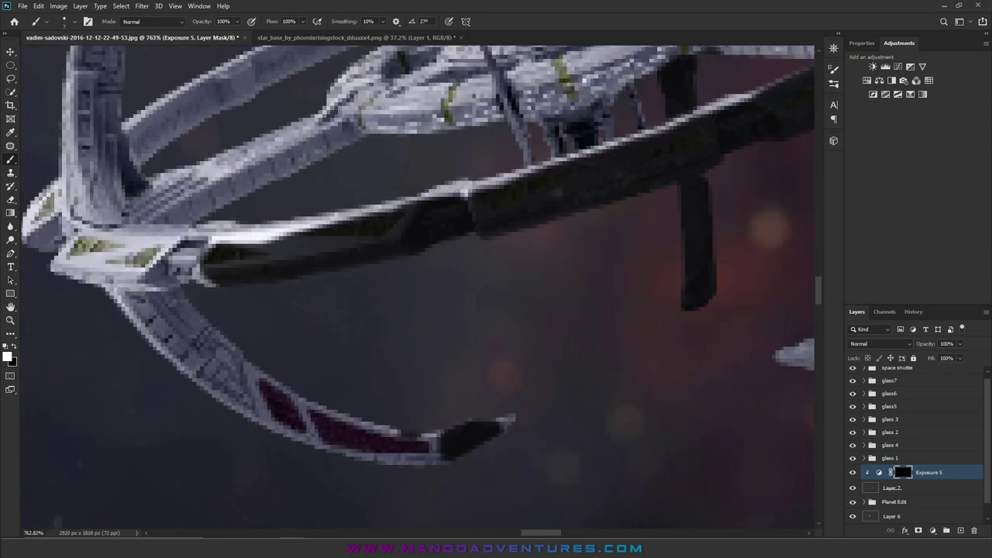
{"action": "left_click_drag", "start_coordinate": [488, 426], "coordinate": [124, 298]}
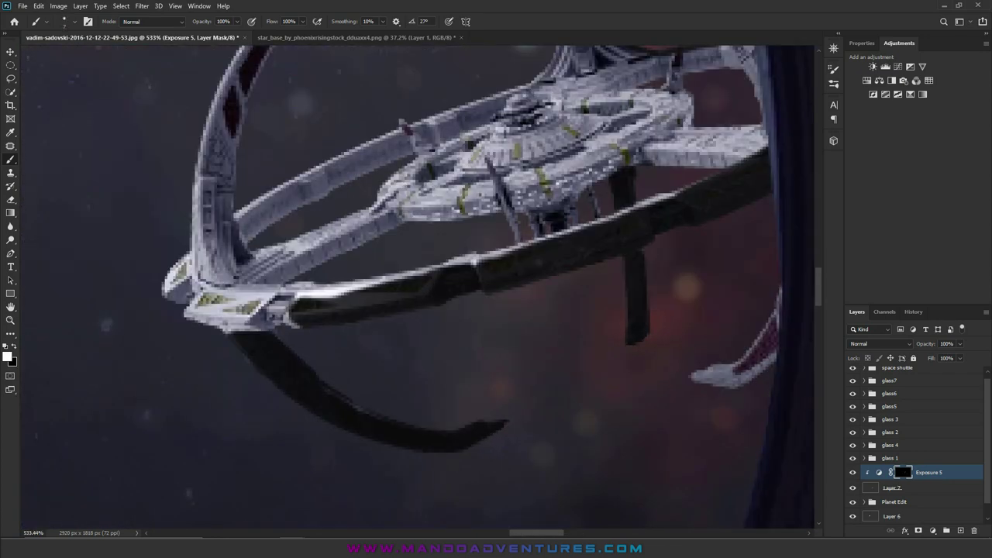
Step: At 60% brush opacity, darken another part of the station's ring arm
{"action": "scroll", "coordinate": [419, 287], "scroll_direction": "up", "scroll_amount": 2}
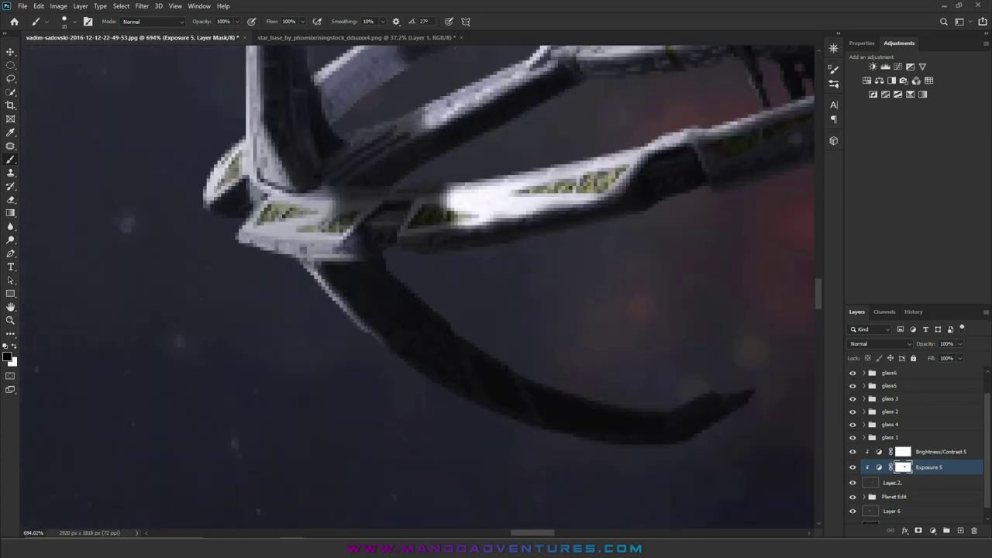
{"action": "scroll", "coordinate": [419, 287], "scroll_direction": "down", "scroll_amount": 5}
{"action": "scroll", "coordinate": [418, 287], "scroll_direction": "up", "scroll_amount": 5}
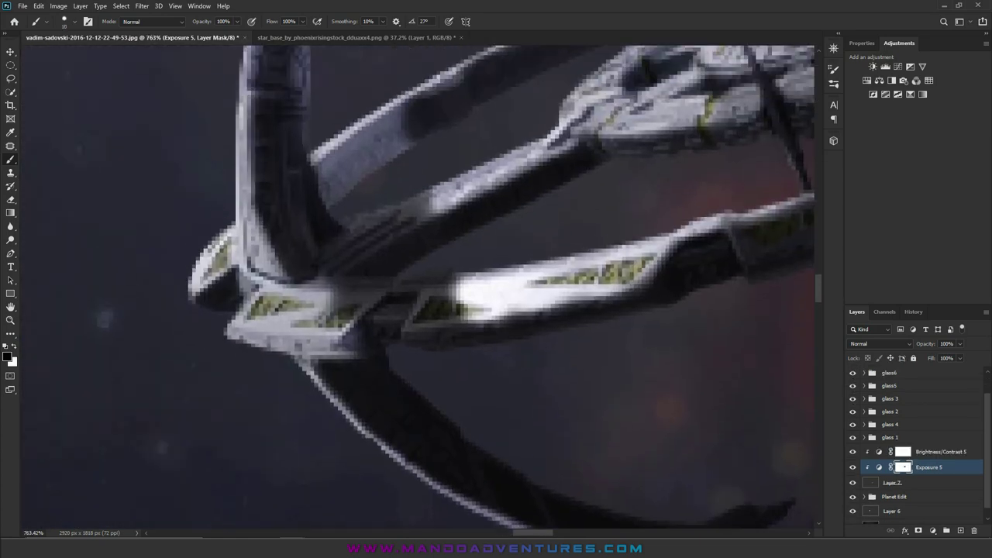
{"action": "scroll", "coordinate": [418, 287], "scroll_direction": "down", "scroll_amount": 5}
{"action": "scroll", "coordinate": [570, 279], "scroll_direction": "up", "scroll_amount": 4}
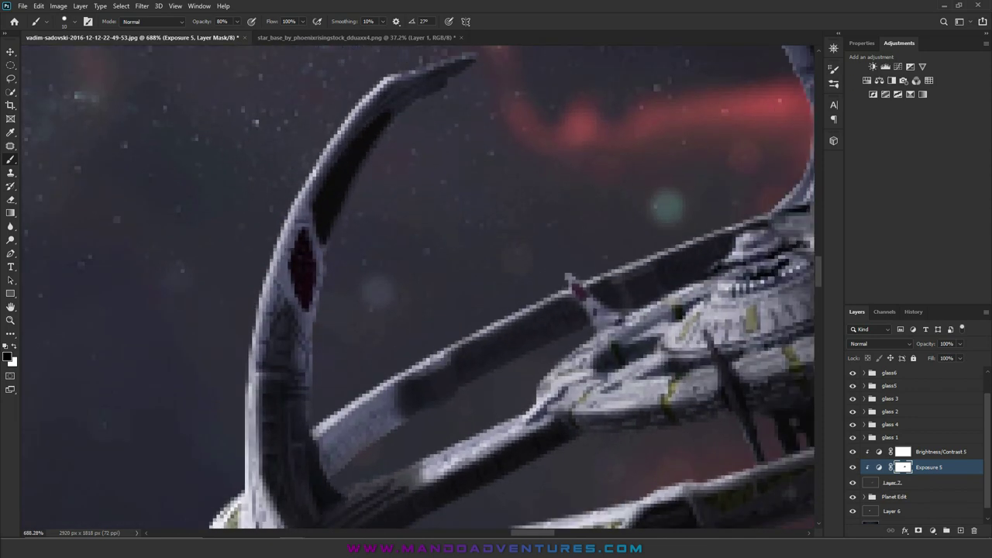
{"action": "scroll", "coordinate": [346, 280], "scroll_direction": "down", "scroll_amount": 2}
{"action": "key", "text": "6"}
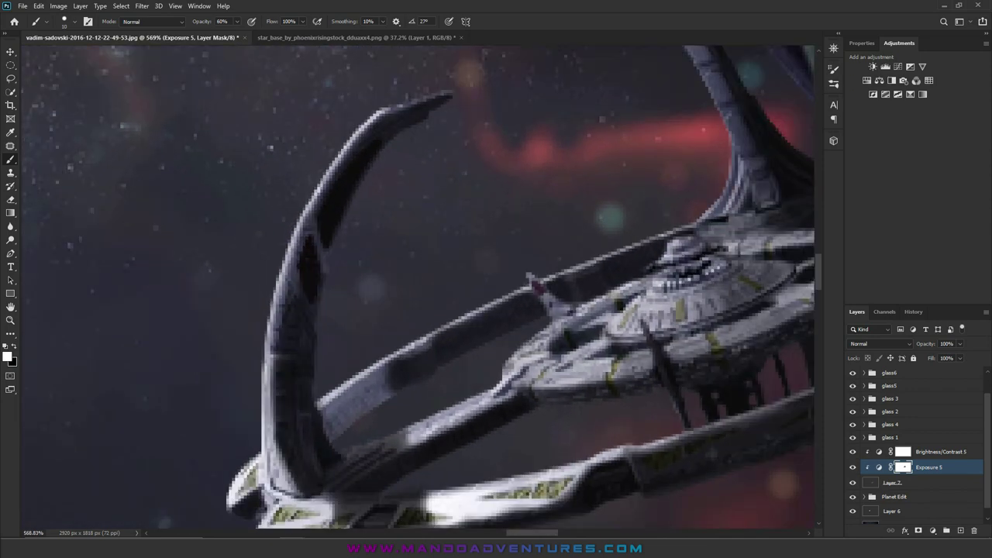
{"action": "scroll", "coordinate": [352, 426], "scroll_direction": "up", "scroll_amount": 5}
{"action": "scroll", "coordinate": [465, 310], "scroll_direction": "down", "scroll_amount": 3}
{"action": "left_click_drag", "start_coordinate": [311, 403], "coordinate": [697, 202]}
Step: Change brush opacity to 80% then 50%, swapping between black and white for the mask
{"action": "key", "text": "8"}
{"action": "scroll", "coordinate": [543, 232], "scroll_direction": "up", "scroll_amount": 5}
{"action": "key", "text": "x"}
{"action": "scroll", "coordinate": [418, 287], "scroll_direction": "down", "scroll_amount": 5}
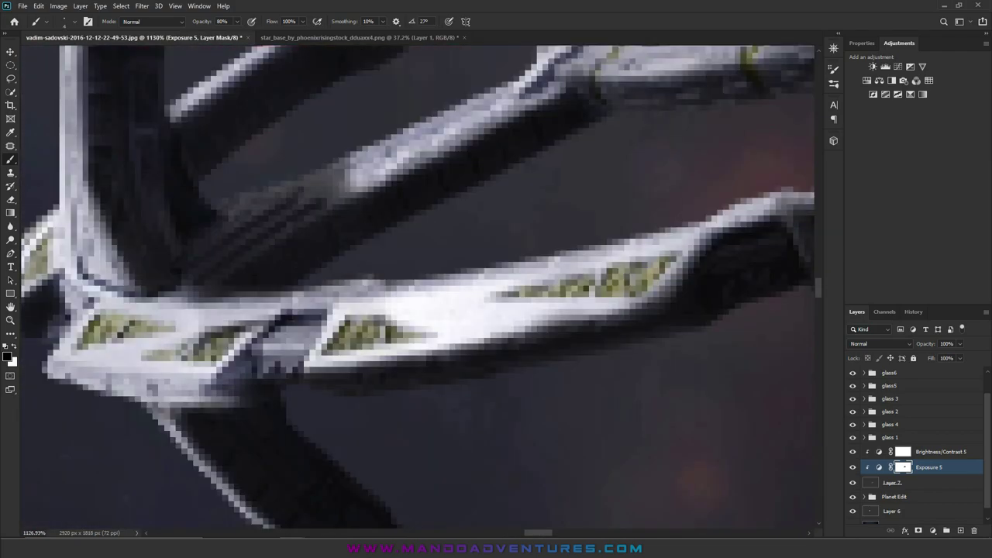
{"action": "scroll", "coordinate": [419, 287], "scroll_direction": "down", "scroll_amount": 1}
{"action": "scroll", "coordinate": [419, 287], "scroll_direction": "down", "scroll_amount": 1}
{"action": "scroll", "coordinate": [419, 287], "scroll_direction": "up", "scroll_amount": 4}
{"action": "scroll", "coordinate": [419, 287], "scroll_direction": "down", "scroll_amount": 5}
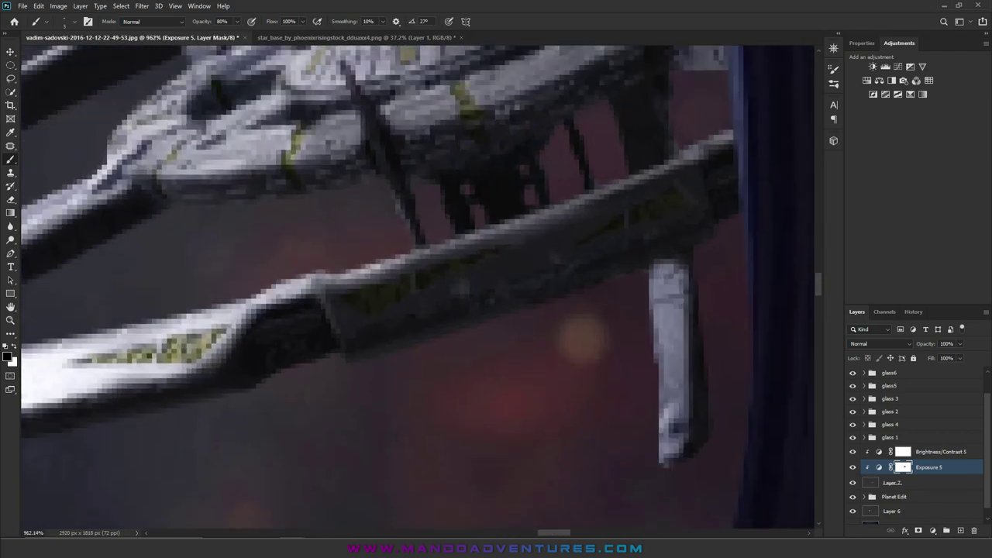
{"action": "scroll", "coordinate": [419, 287], "scroll_direction": "down", "scroll_amount": 2}
{"action": "scroll", "coordinate": [419, 287], "scroll_direction": "up", "scroll_amount": 4}
{"action": "key", "text": "5"}
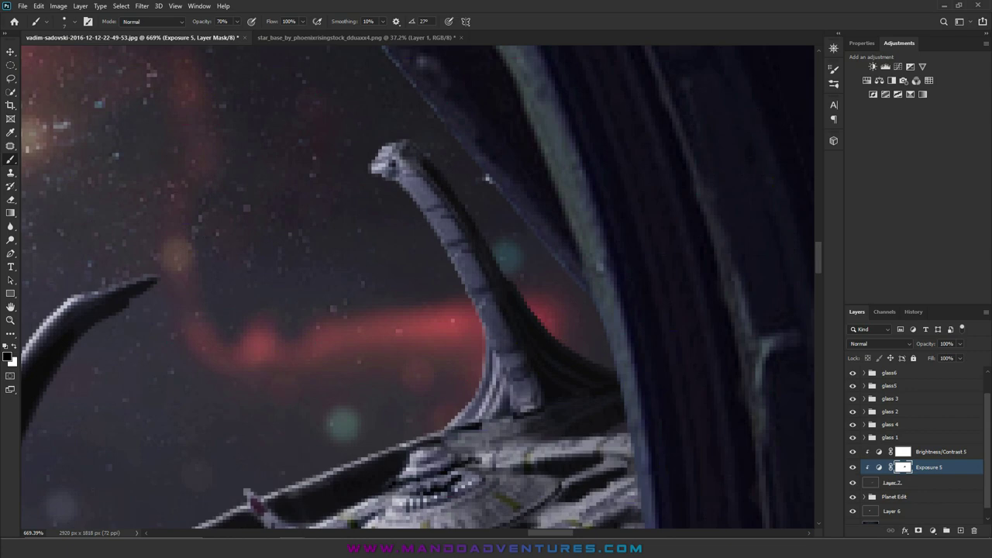
{"action": "scroll", "coordinate": [419, 287], "scroll_direction": "down", "scroll_amount": 3}
{"action": "left_click", "coordinate": [940, 451]}
Step: Bend a Curves layer's blue and green channels, then brush orange rim light on the upper-left arm
{"action": "key", "text": "0"}
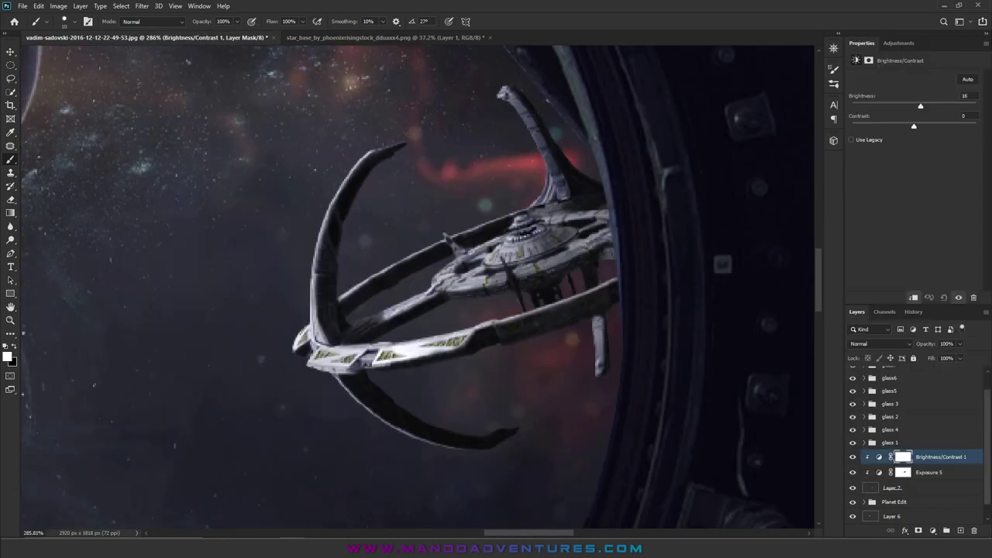
{"action": "scroll", "coordinate": [418, 287], "scroll_direction": "down", "scroll_amount": 1}
{"action": "right_click", "coordinate": [940, 457]}
{"action": "left_click_drag", "start_coordinate": [873, 203], "coordinate": [873, 198]}
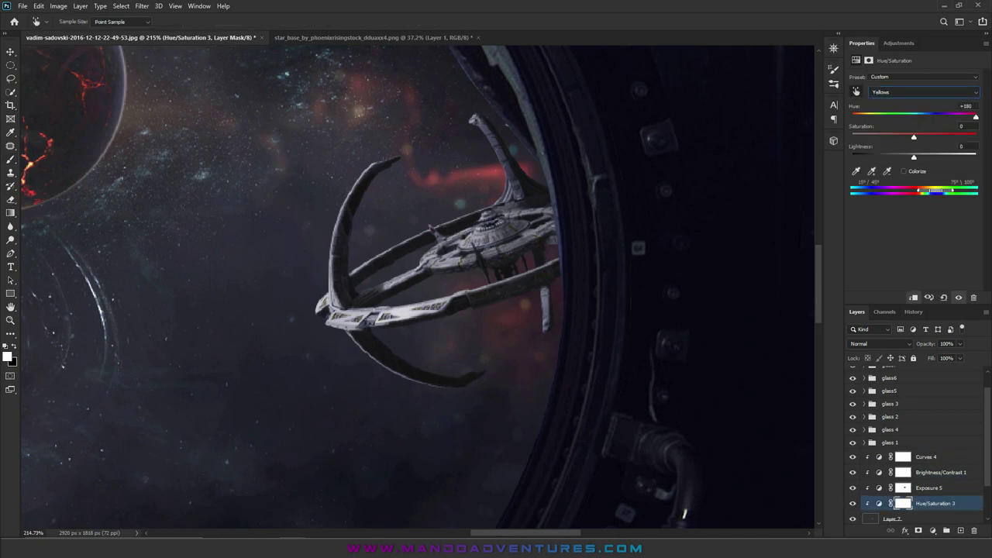
{"action": "key", "text": "alt+4"}
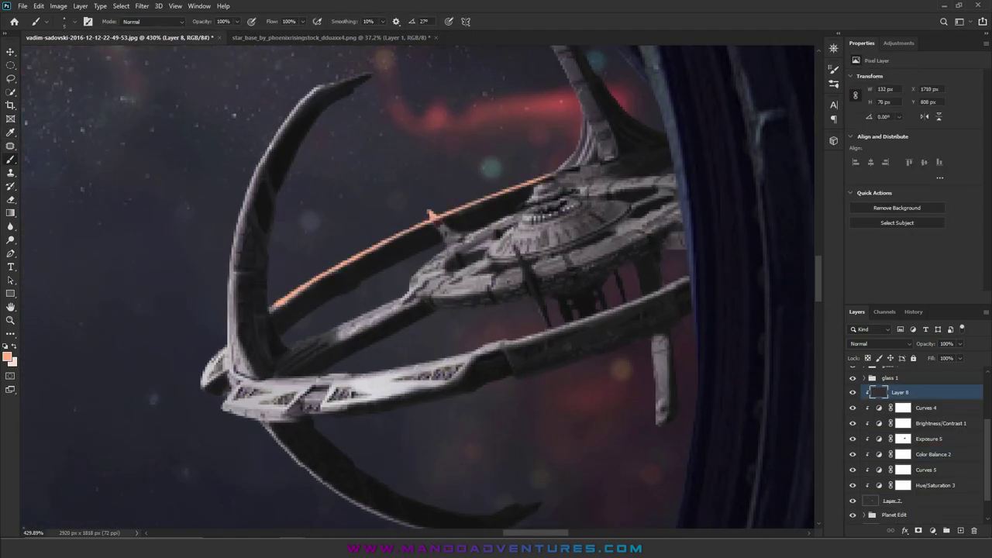
{"action": "mouse_move", "coordinate": [318, 115]}
{"action": "left_mouse_down"}
{"action": "mouse_move", "coordinate": [256, 225]}
{"action": "mouse_move", "coordinate": [231, 369]}
{"action": "left_mouse_up"}
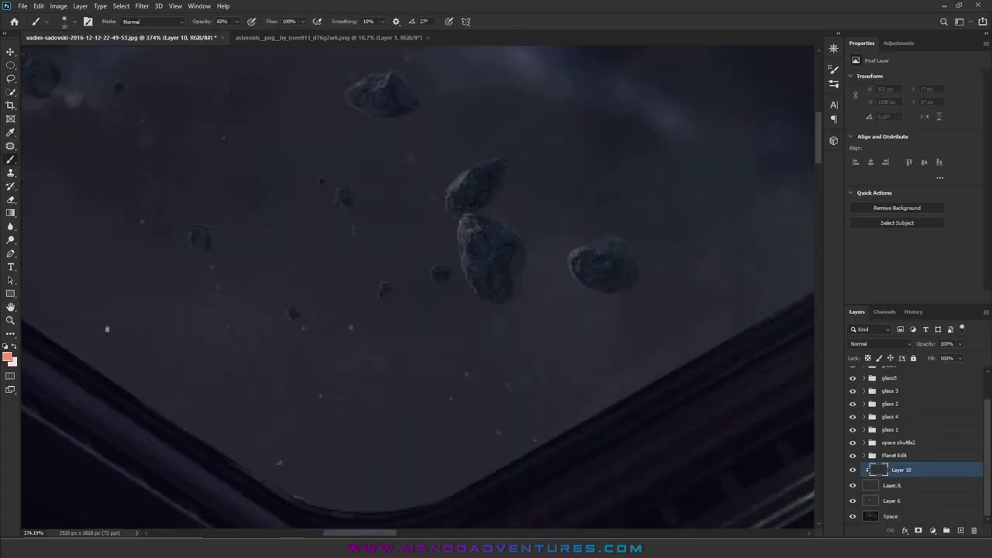
Step: Paint orange rim light along the edges of the middle and small asteroids
{"action": "left_click_drag", "start_coordinate": [465, 217], "coordinate": [467, 285]}
{"action": "scroll", "coordinate": [417, 286], "scroll_direction": "up", "scroll_amount": 1}
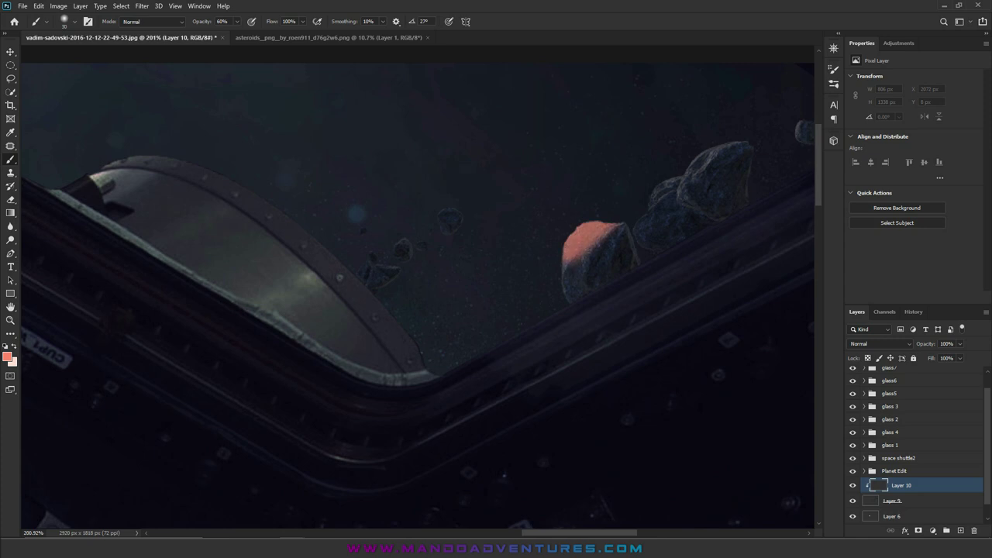
{"action": "scroll", "coordinate": [556, 514], "scroll_direction": "down", "scroll_amount": 1}
{"action": "scroll", "coordinate": [426, 203], "scroll_direction": "up", "scroll_amount": 3}
{"action": "left_click_drag", "start_coordinate": [445, 190], "coordinate": [465, 225]}
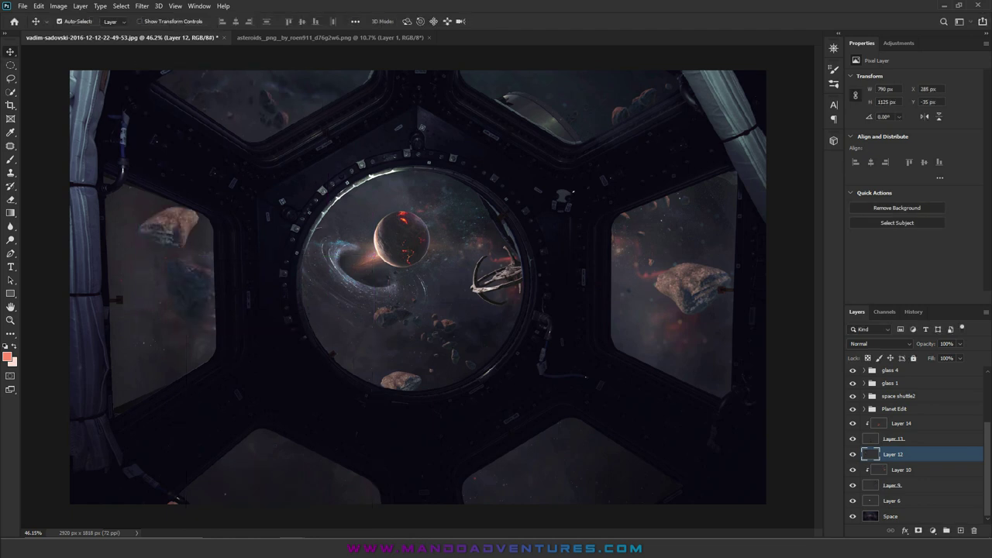
Step: Merge the two asteroid layers and move the rock into the bottom centre window
{"action": "key", "text": "ctrl+t"}
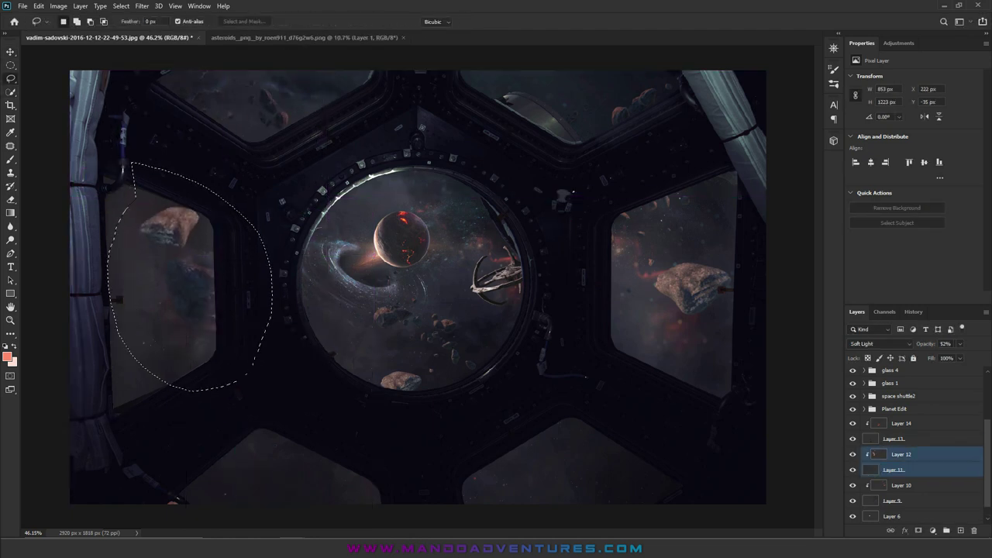
{"action": "key", "text": "ctrl+e"}
{"action": "key", "text": "ctrl+t"}
{"action": "left_click_drag", "start_coordinate": [194, 294], "coordinate": [331, 428]}
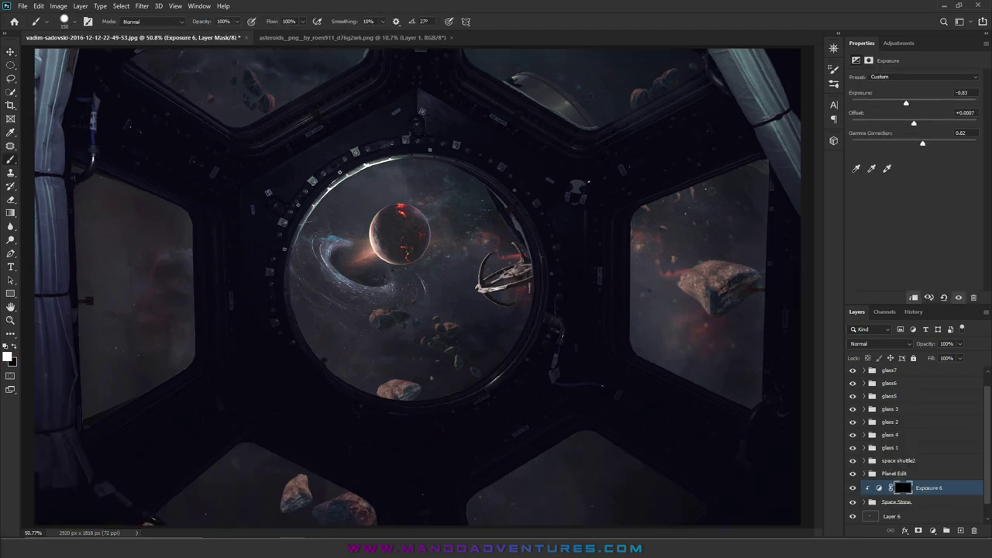
{"action": "scroll", "coordinate": [756, 275], "scroll_direction": "up", "scroll_amount": 5}
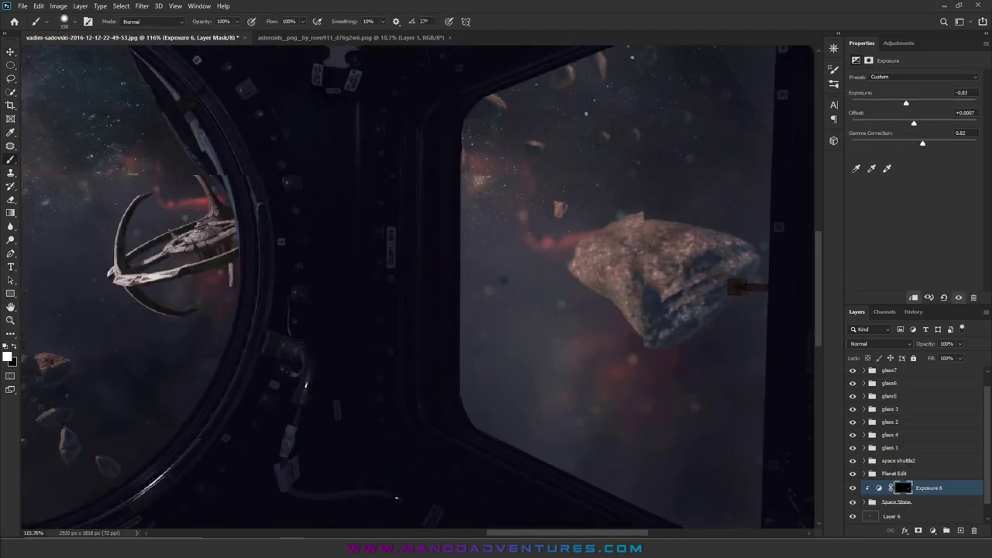
{"action": "mouse_move", "coordinate": [365, 66]}
{"action": "left_mouse_down"}
{"action": "mouse_move", "coordinate": [368, 141]}
{"action": "mouse_move", "coordinate": [741, 332]}
{"action": "left_mouse_up"}
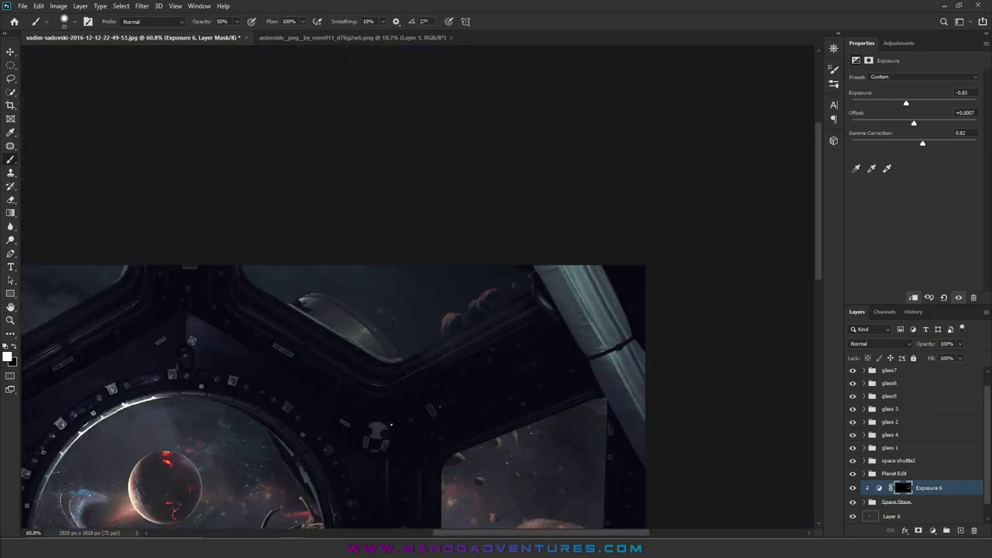
{"action": "scroll", "coordinate": [740, 332], "scroll_direction": "up", "scroll_amount": 4}
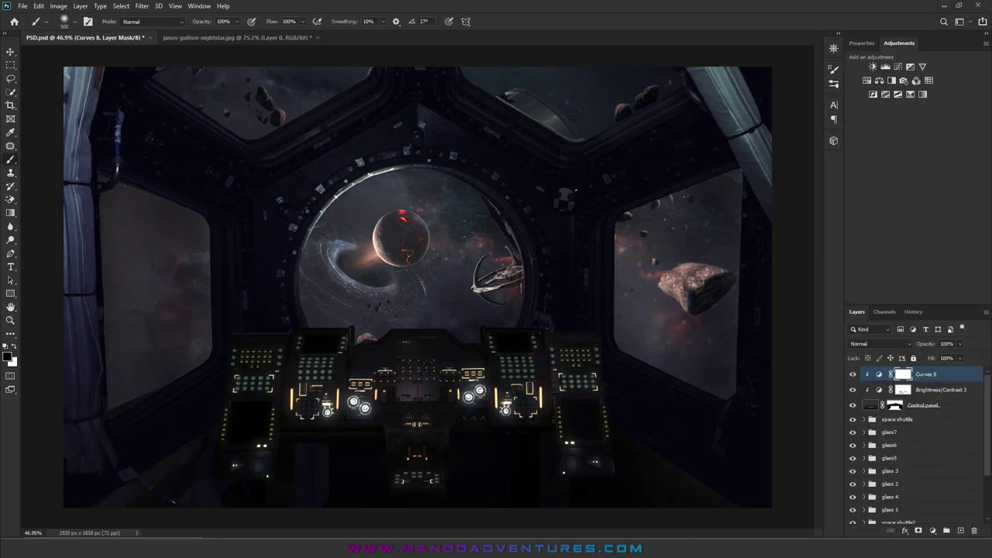
Step: Invert the Exposure mask and set white as the painting colour for the control panel
{"action": "key", "text": "ctrl+i"}
{"action": "key", "text": "x"}
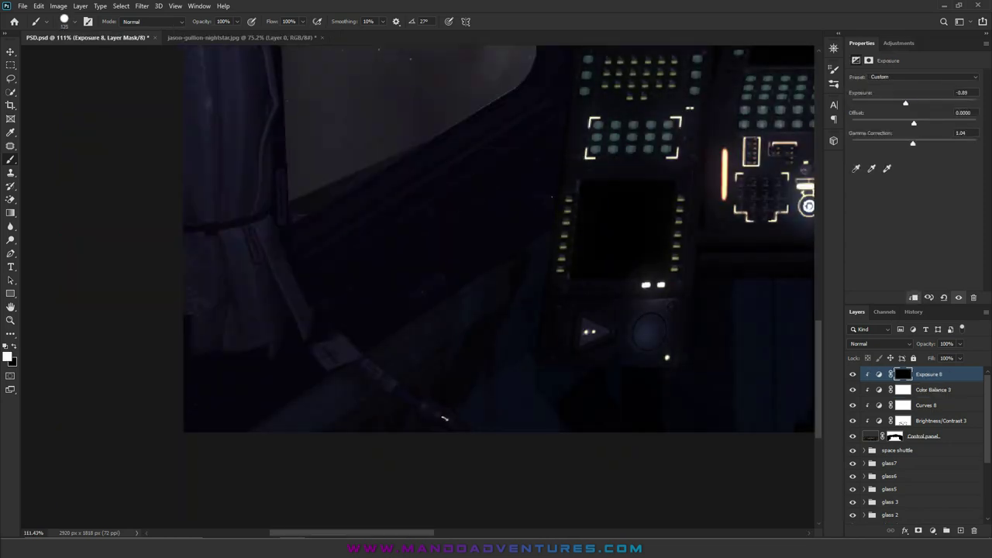
{"action": "left_click_drag", "start_coordinate": [445, 418], "coordinate": [281, 419]}
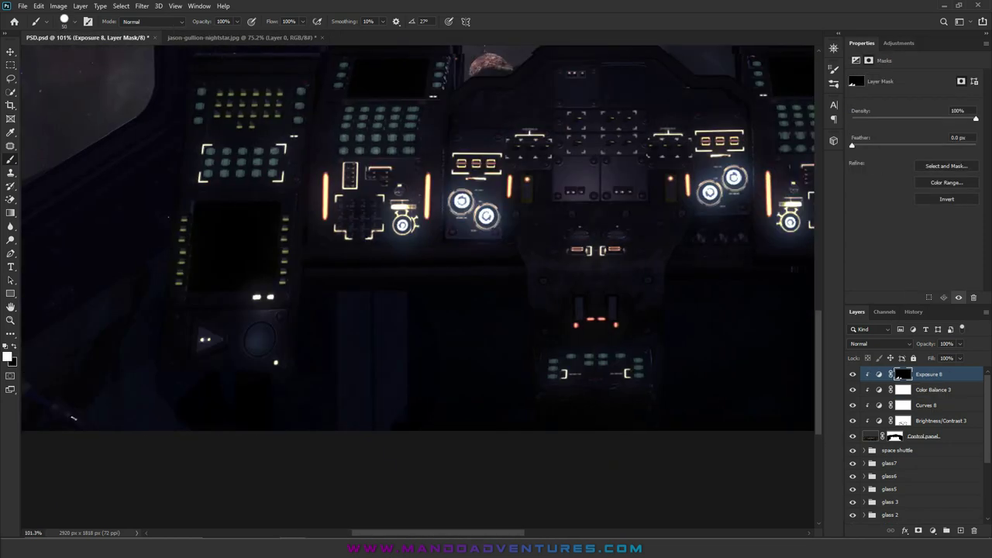
{"action": "scroll", "coordinate": [281, 418], "scroll_direction": "up", "scroll_amount": 2}
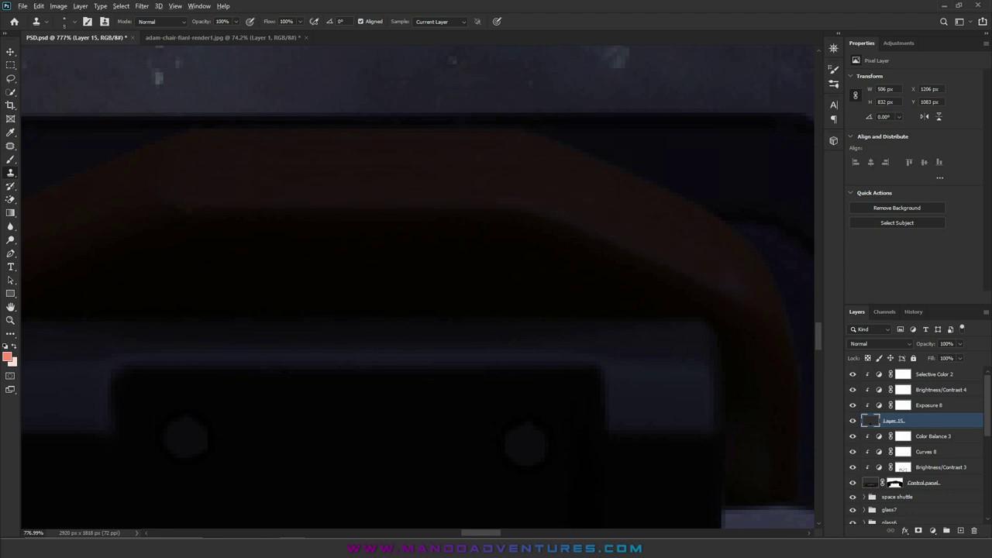
Step: Scroll around the canvas to inspect the seat and control panel area
{"action": "scroll", "coordinate": [620, 357], "scroll_direction": "down", "scroll_amount": 1}
{"action": "scroll", "coordinate": [621, 357], "scroll_direction": "down", "scroll_amount": 1}
{"action": "scroll", "coordinate": [620, 357], "scroll_direction": "down", "scroll_amount": 1}
{"action": "scroll", "coordinate": [620, 357], "scroll_direction": "down", "scroll_amount": 2}
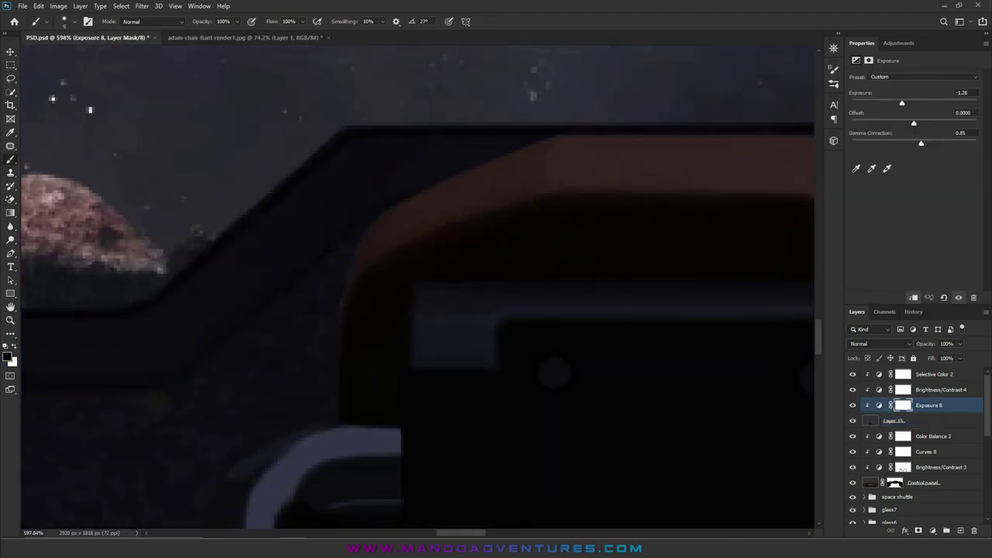
{"action": "scroll", "coordinate": [417, 287], "scroll_direction": "down", "scroll_amount": 3}
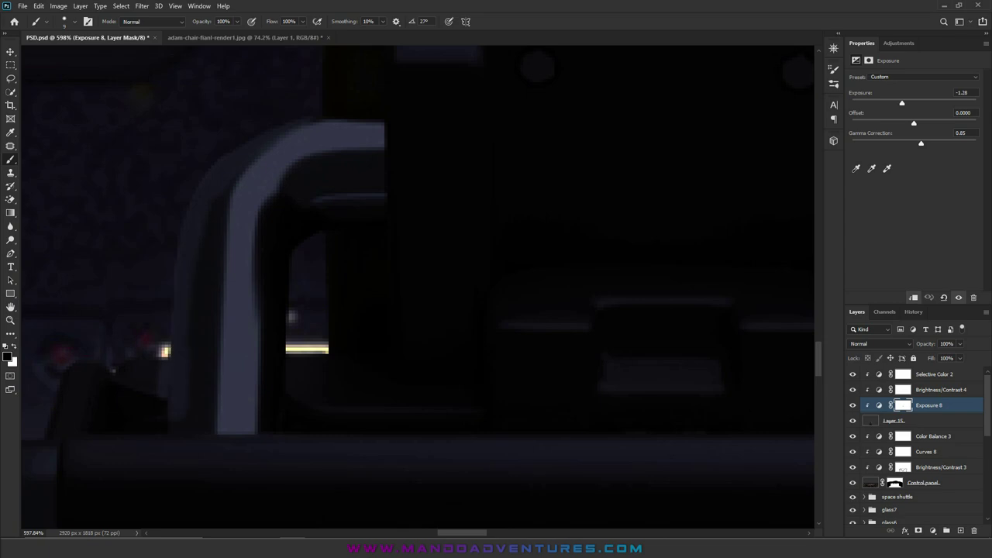
{"action": "scroll", "coordinate": [482, 382], "scroll_direction": "up", "scroll_amount": 3}
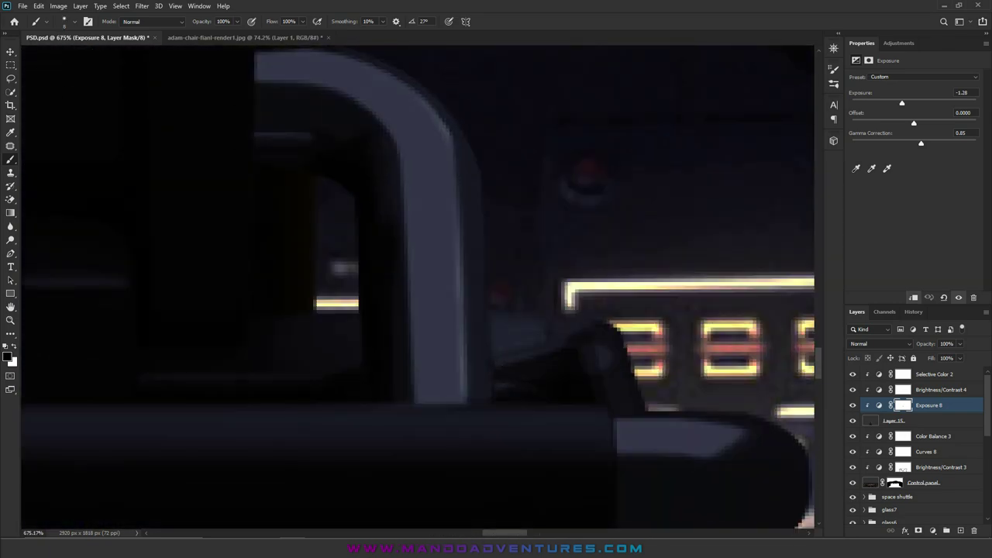
{"action": "scroll", "coordinate": [418, 286], "scroll_direction": "down", "scroll_amount": 3}
{"action": "scroll", "coordinate": [417, 287], "scroll_direction": "up", "scroll_amount": 3}
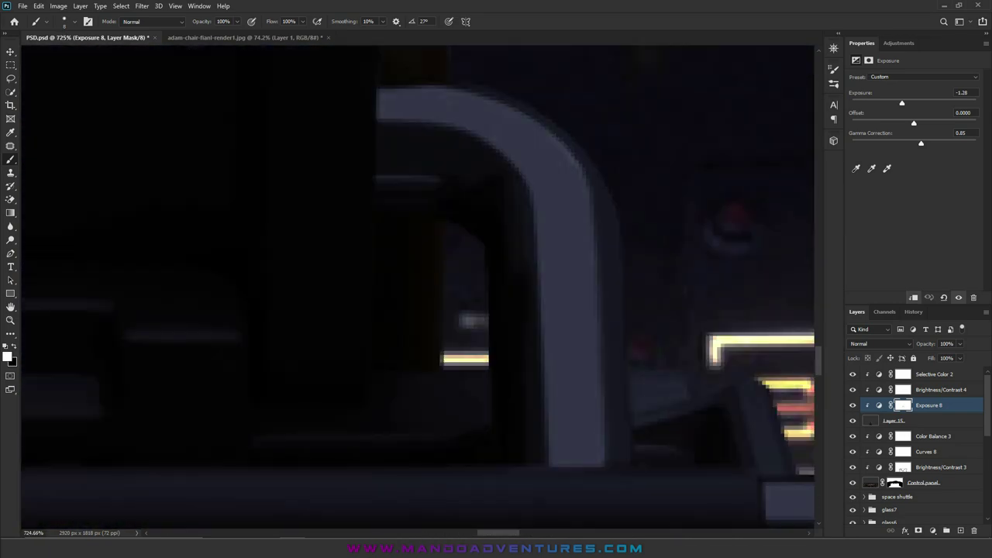
{"action": "scroll", "coordinate": [417, 287], "scroll_direction": "left", "scroll_amount": 5}
{"action": "scroll", "coordinate": [417, 287], "scroll_direction": "up", "scroll_amount": 5}
{"action": "scroll", "coordinate": [417, 287], "scroll_direction": "down", "scroll_amount": 3}
{"action": "scroll", "coordinate": [417, 287], "scroll_direction": "down", "scroll_amount": 2}
{"action": "scroll", "coordinate": [417, 287], "scroll_direction": "up", "scroll_amount": 2}
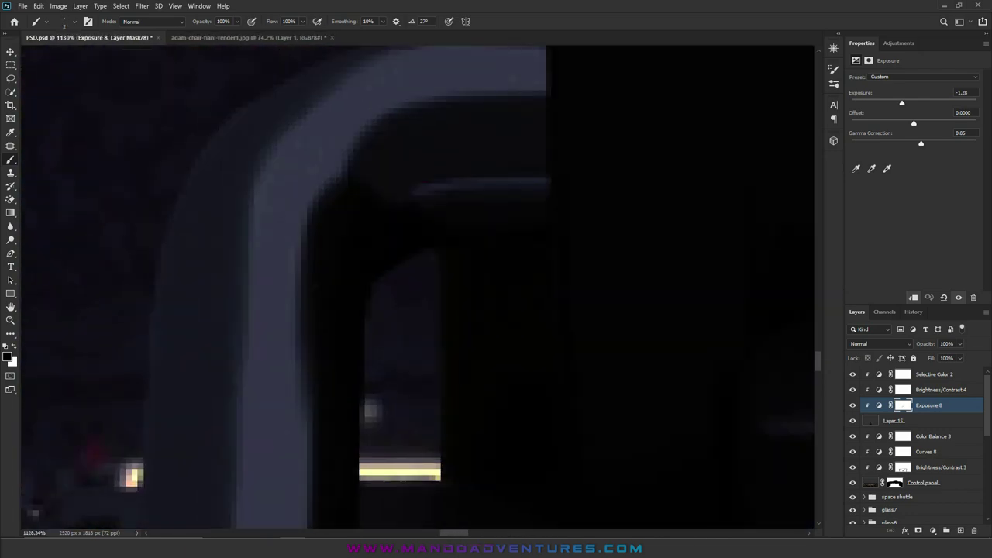
{"action": "scroll", "coordinate": [417, 287], "scroll_direction": "down", "scroll_amount": 3}
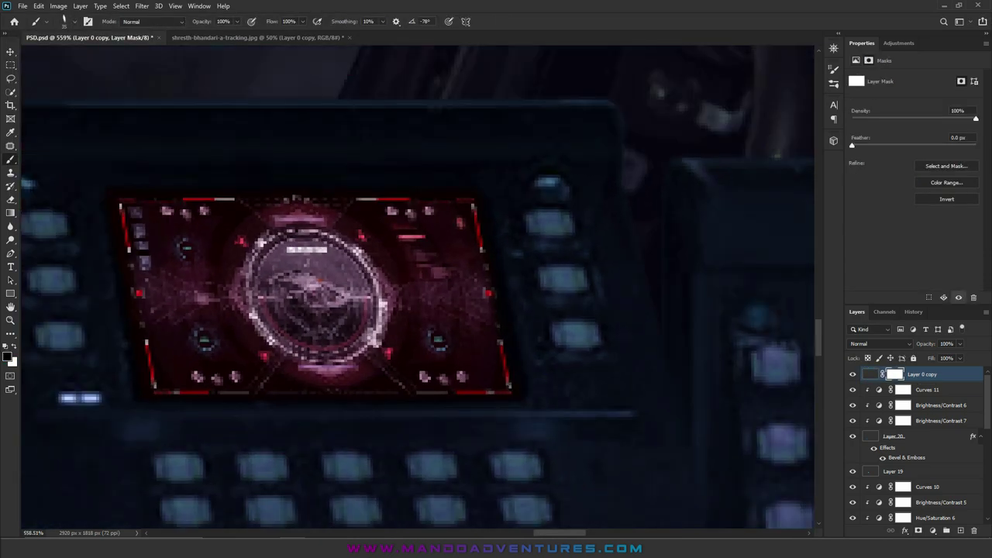
Step: Paint the dim control panel button bright blue
{"action": "scroll", "coordinate": [311, 458], "scroll_direction": "down", "scroll_amount": 5}
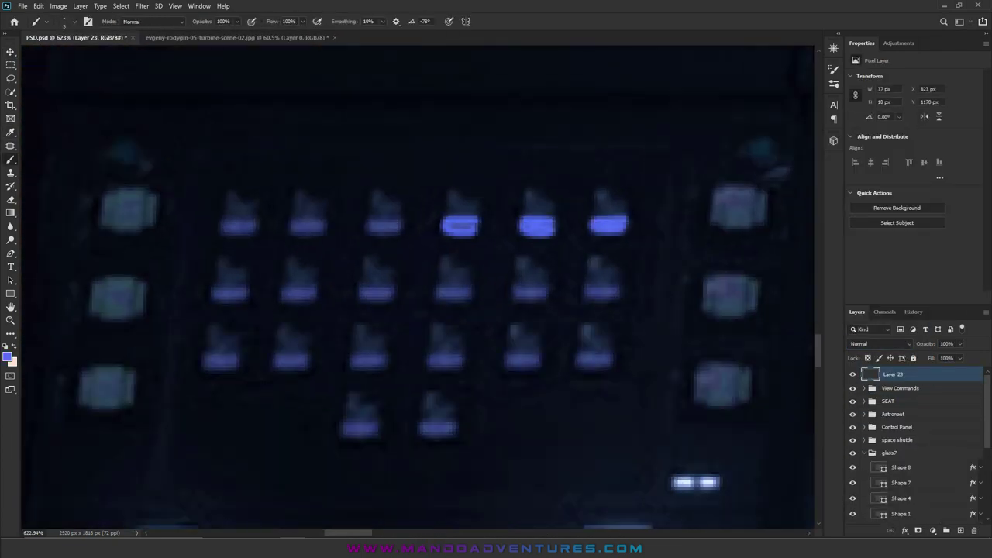
{"action": "left_click_drag", "start_coordinate": [368, 225], "coordinate": [475, 226]}
{"action": "scroll", "coordinate": [469, 224], "scroll_direction": "up", "scroll_amount": 2}
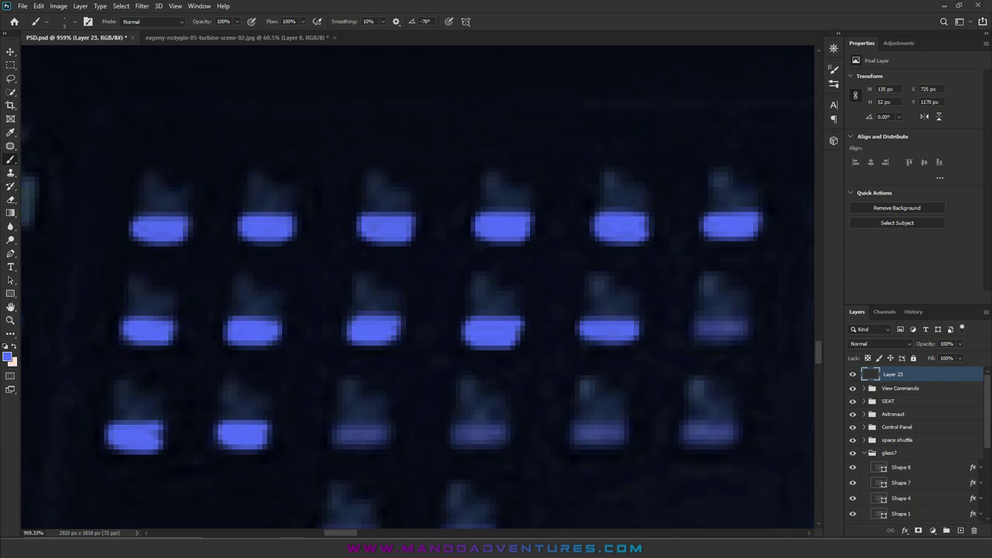
{"action": "scroll", "coordinate": [418, 286], "scroll_direction": "up", "scroll_amount": 1}
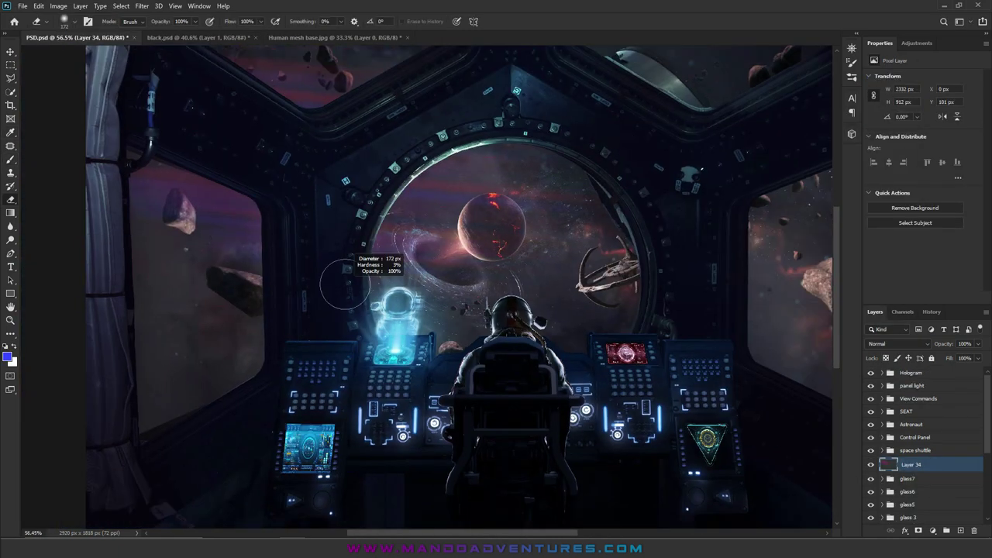
Step: Blend the new layer in Linear Burn mode and bring up Camera Raw on the space layer
{"action": "left_click", "coordinate": [898, 344]}
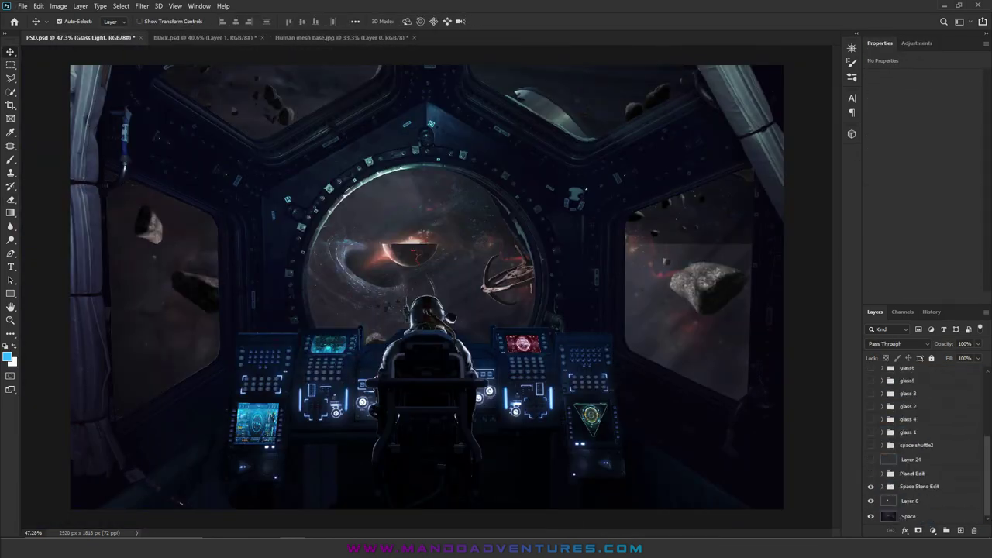
{"action": "key", "text": "ctrl+shift+a"}
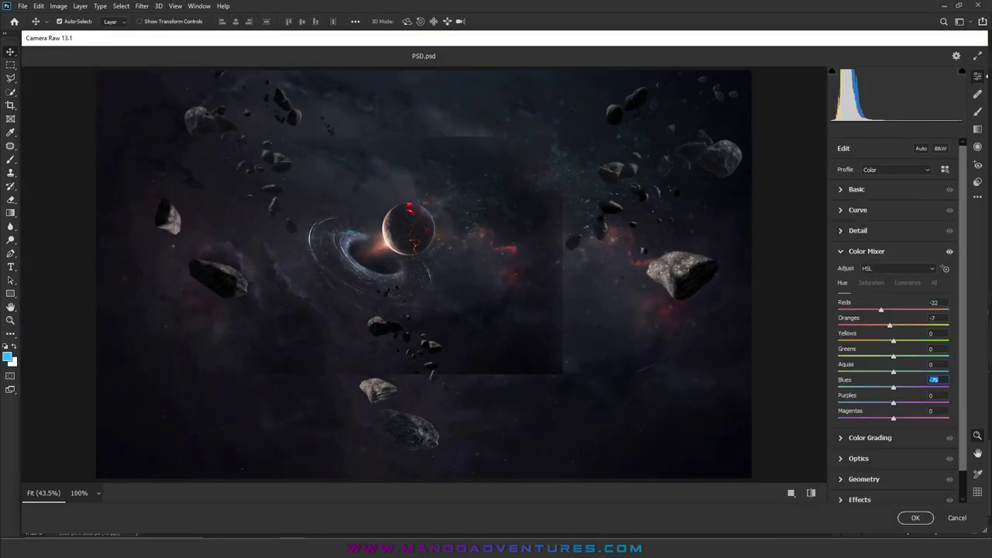